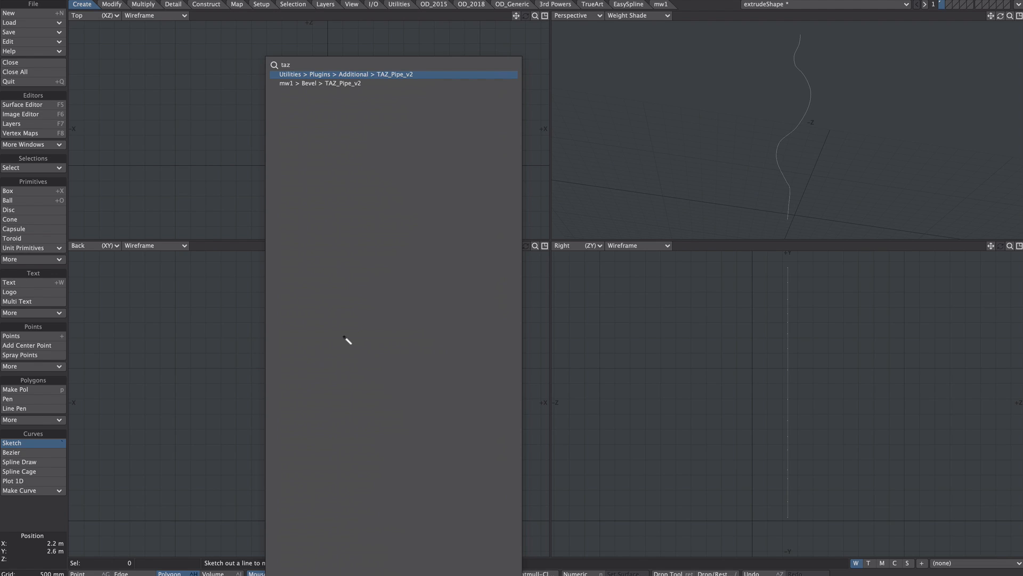
Extrude the curve into a TAZ_Pipe_v2 pipe with 37 segments and radius 35, disabling Make UVs, SubPatch and Bevel ends.
key("Return")
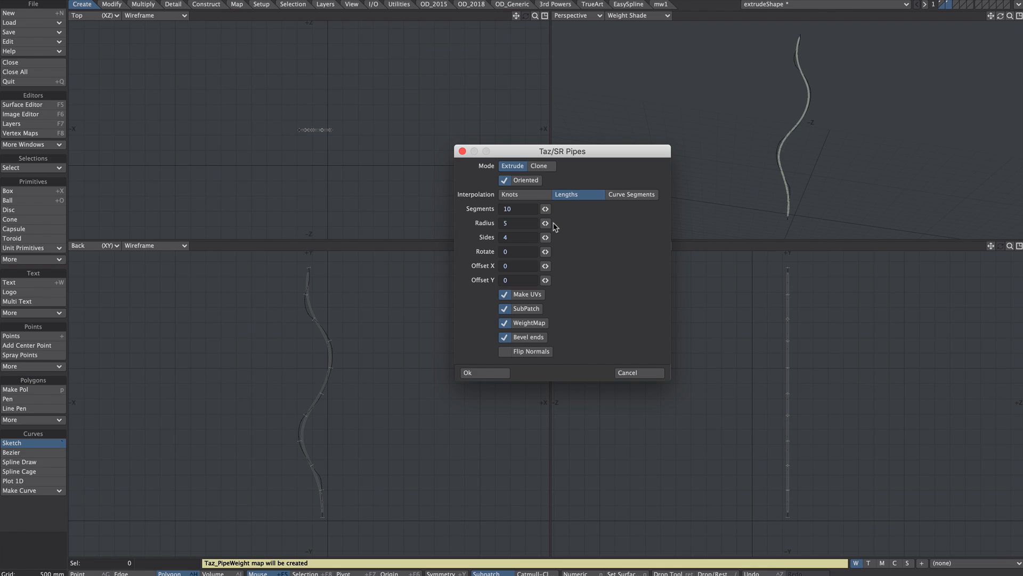
left_click_drag(546, 209, 560, 209)
left_click(527, 294)
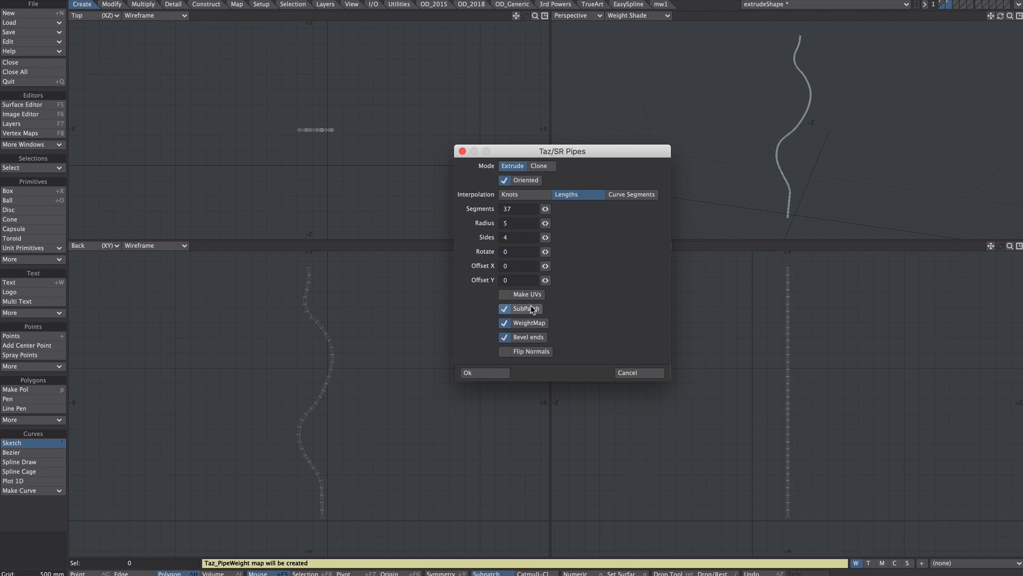
left_click(530, 313)
left_click(536, 337)
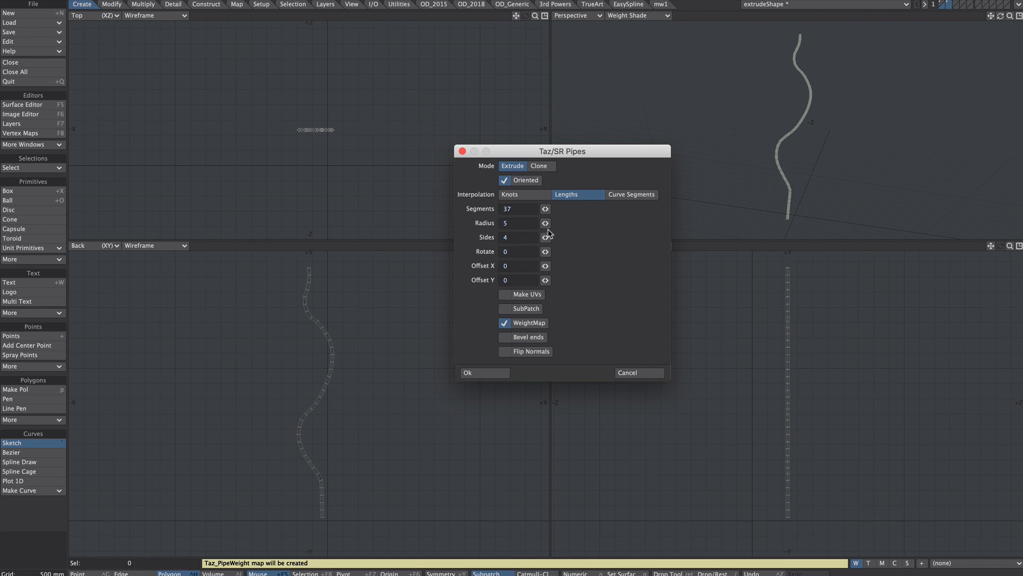
left_click_drag(545, 223, 578, 254)
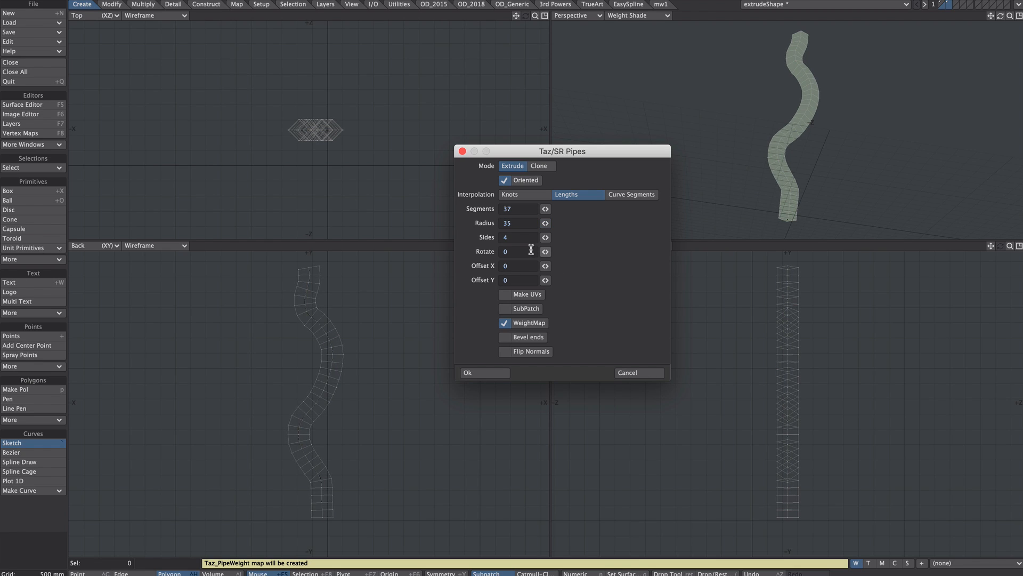
left_click(492, 374)
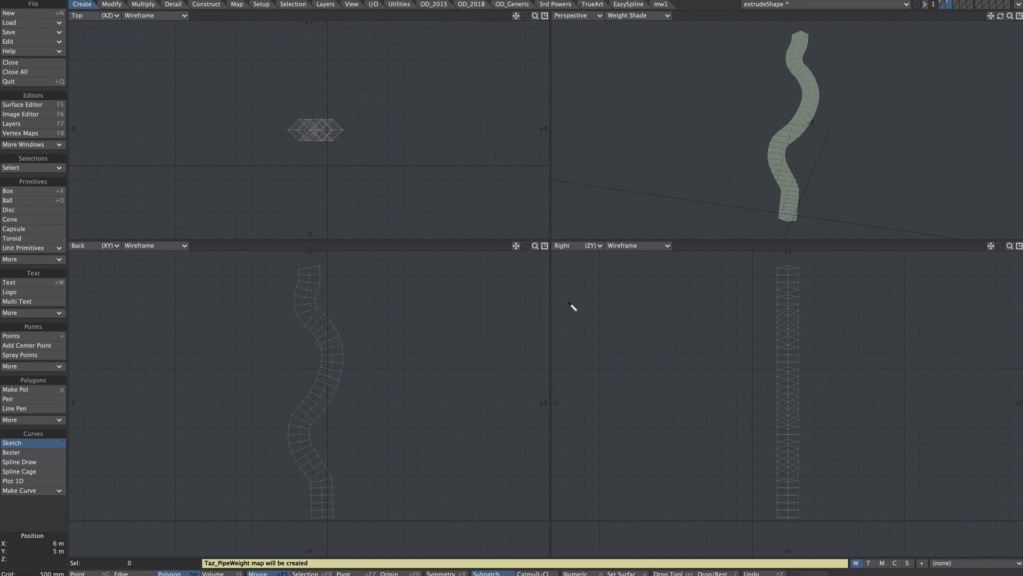
Enlarge the perspective view and create a weight map named Weight with an initial value of 100% on the whole pipe.
left_click(1019, 15)
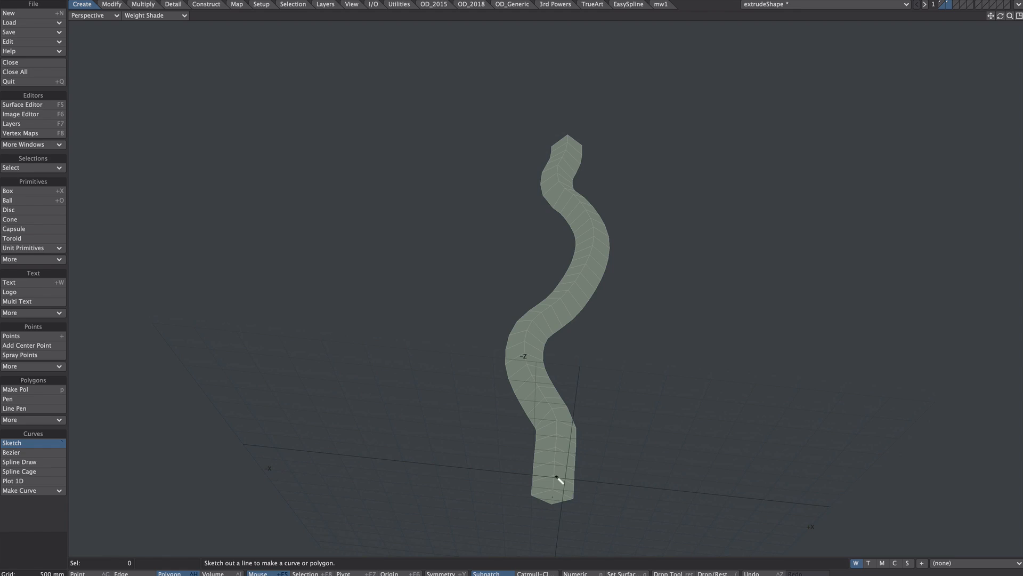
key("Return")
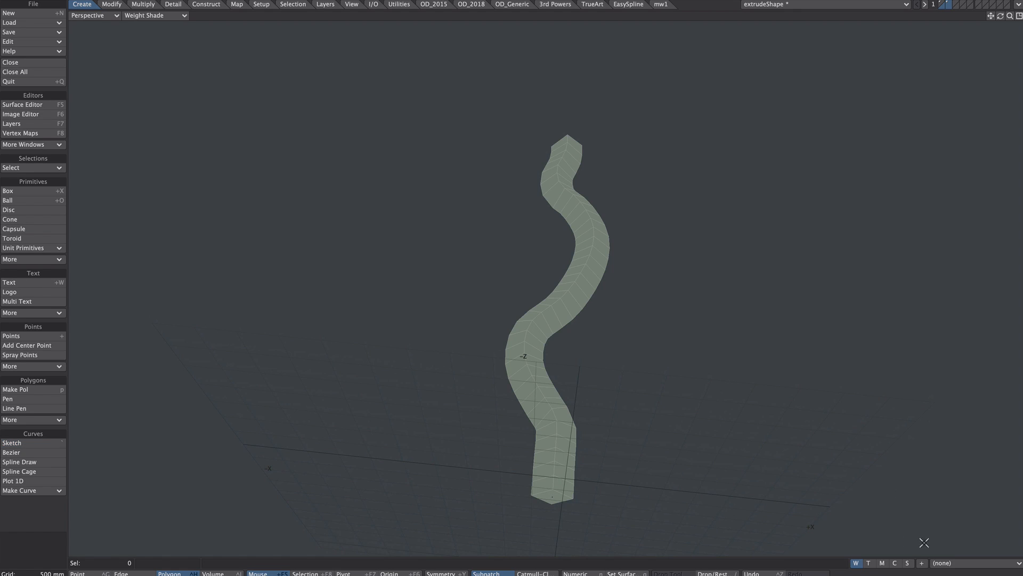
left_click(922, 563)
left_click_drag(316, 506, 385, 229)
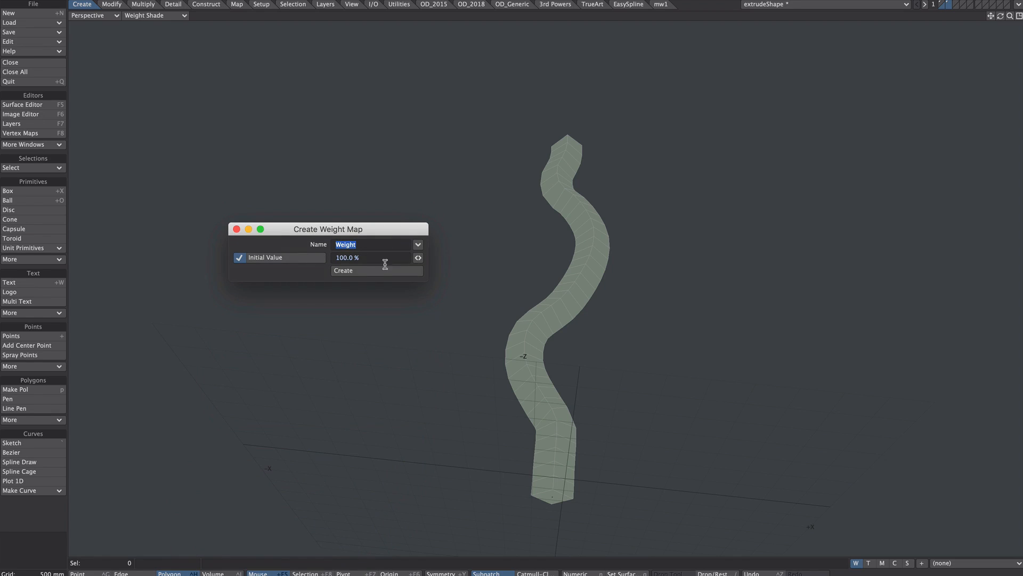
left_click(358, 272)
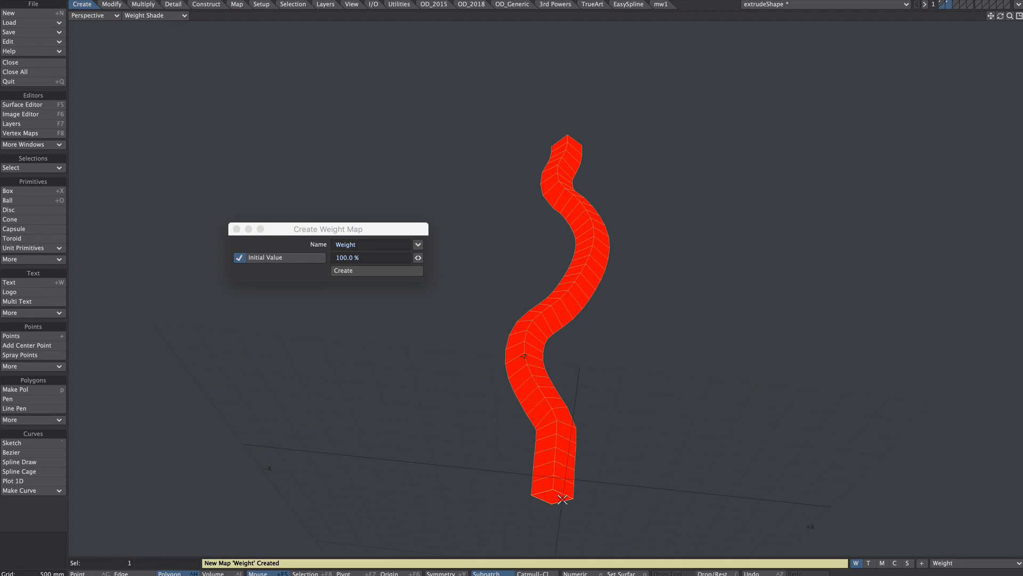
Set the Weight map value to 0 on the polygon capping the pipe's bottom end.
left_click(346, 258)
type("0")
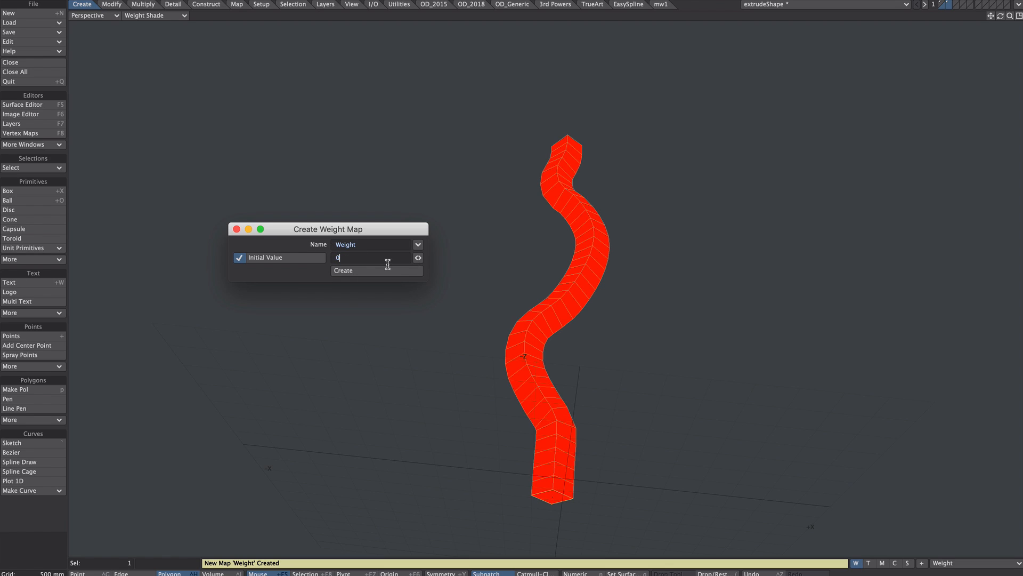
left_click(349, 270)
left_click(237, 229)
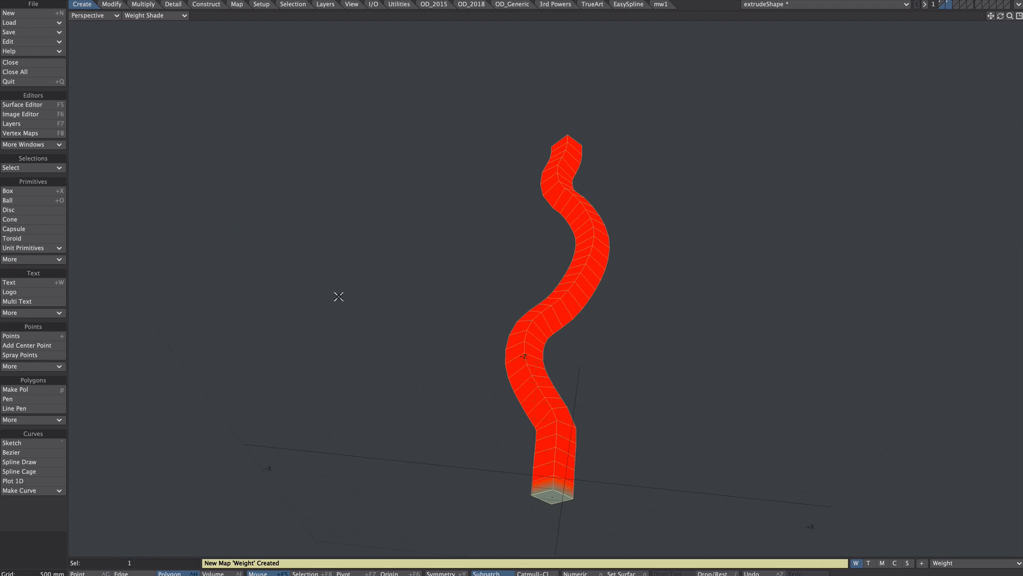
left_click_drag(338, 296, 341, 289, "alt")
left_click_drag(632, 243, 623, 345, "alt")
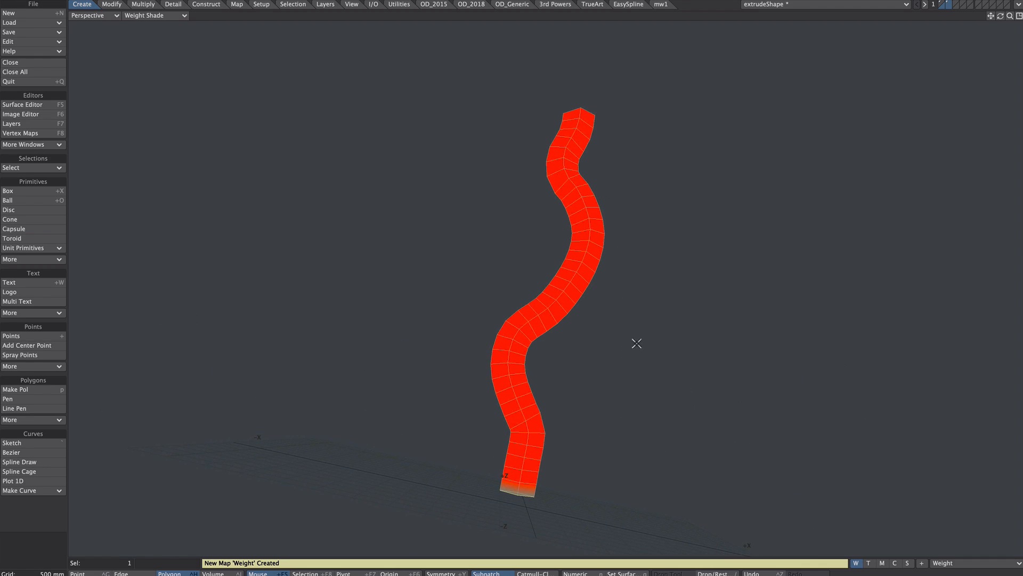
Switch to LightWave Layout and add an SG_Fertilizer2 modifier to extrudeShape:Layer2, using Weight as its weight map.
key("F12")
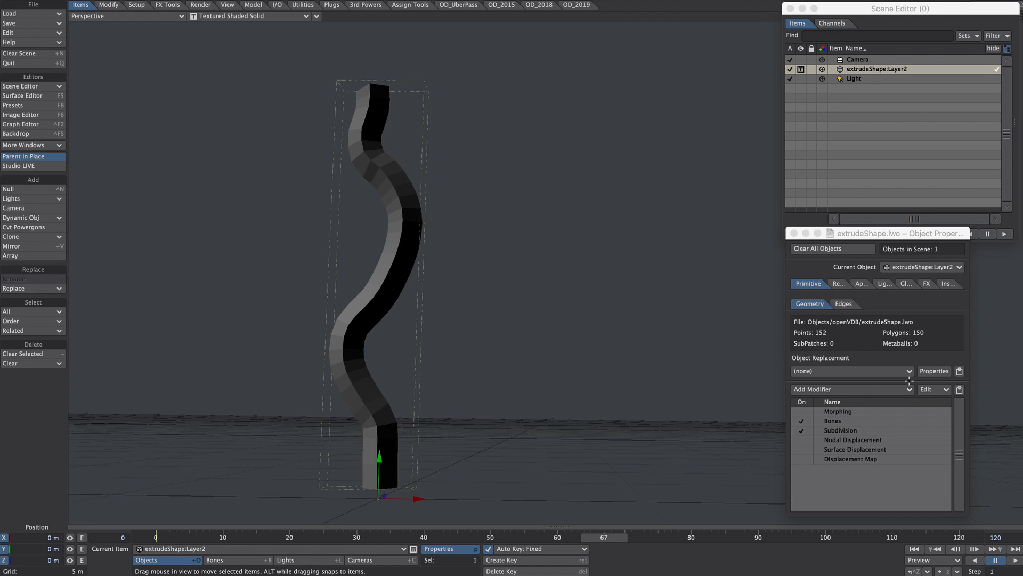
left_click(862, 391)
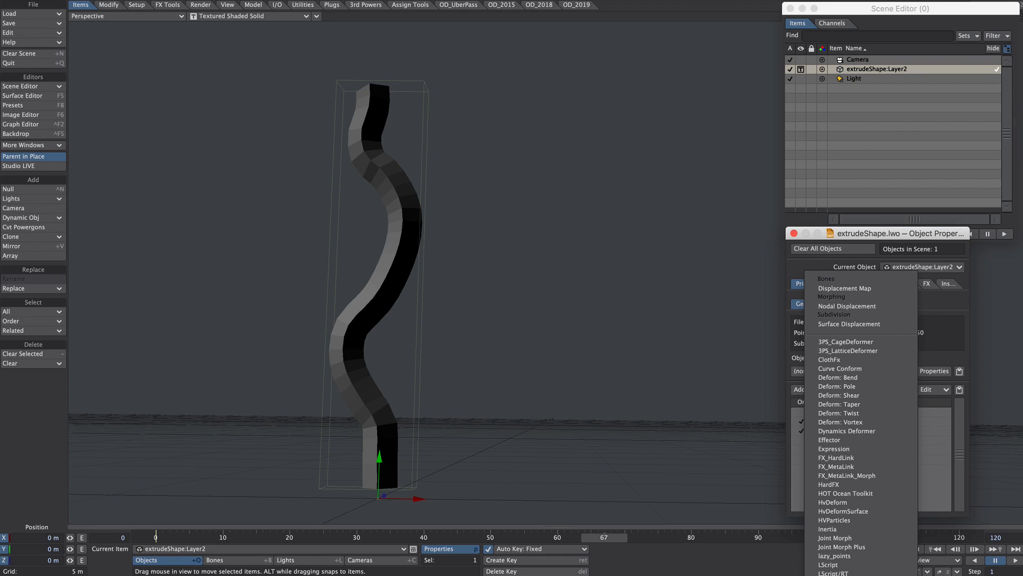
left_click(842, 467)
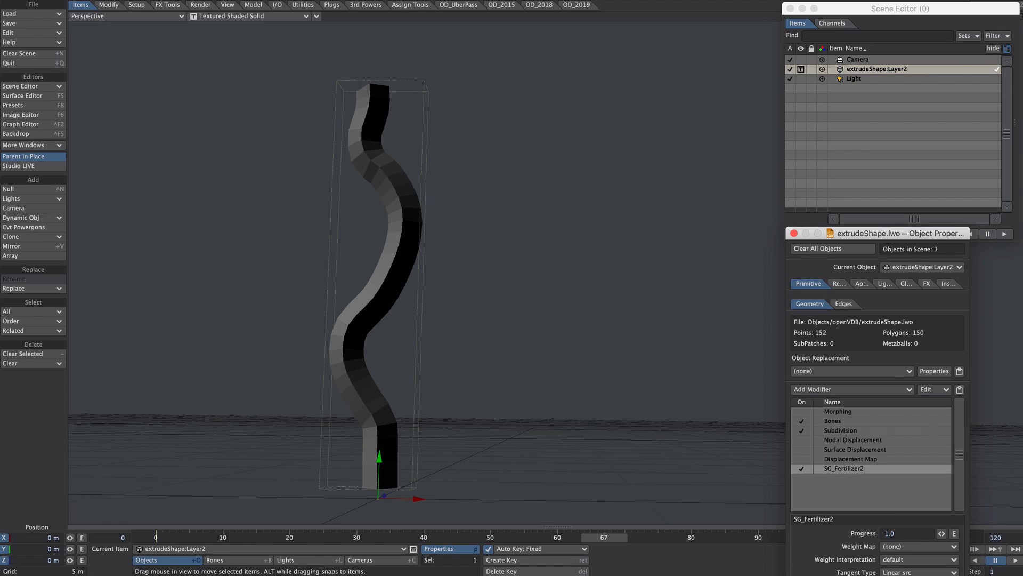
left_click(906, 546)
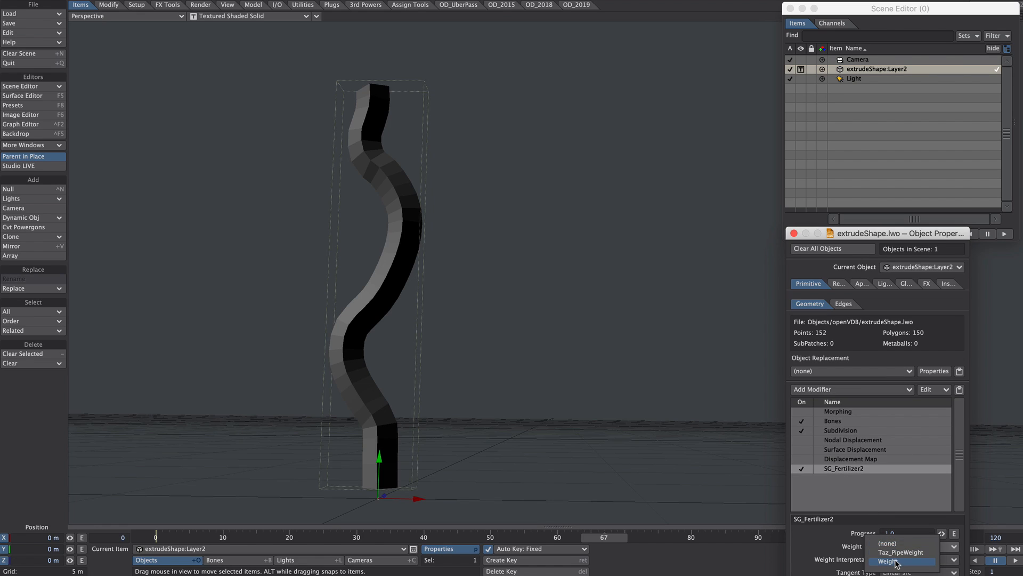
left_click(909, 555)
Animate the Fertilizer's Progress from 0% at frame 0 to 100% at frame 67 and play the animation.
left_click(954, 533)
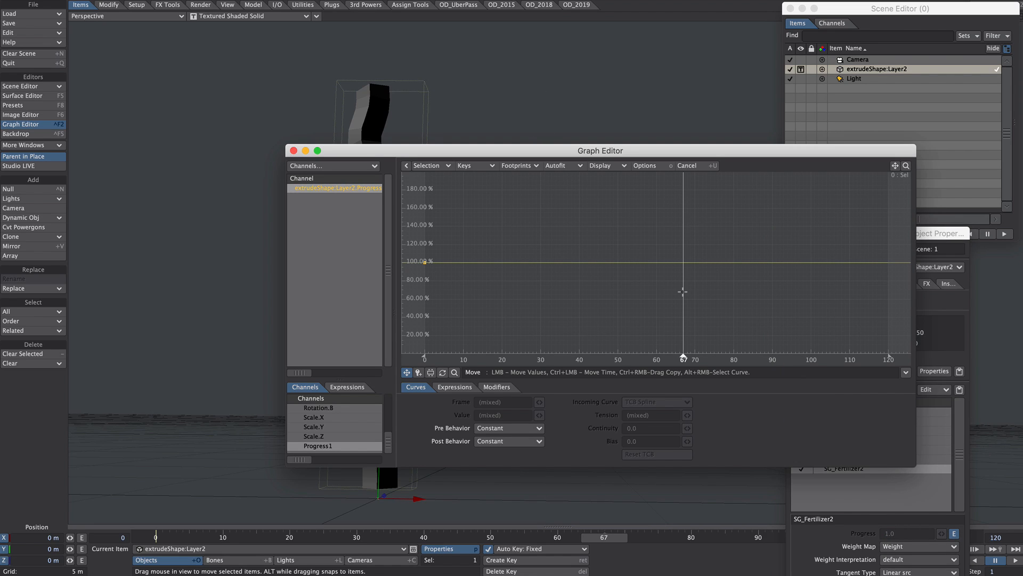
left_click(683, 262)
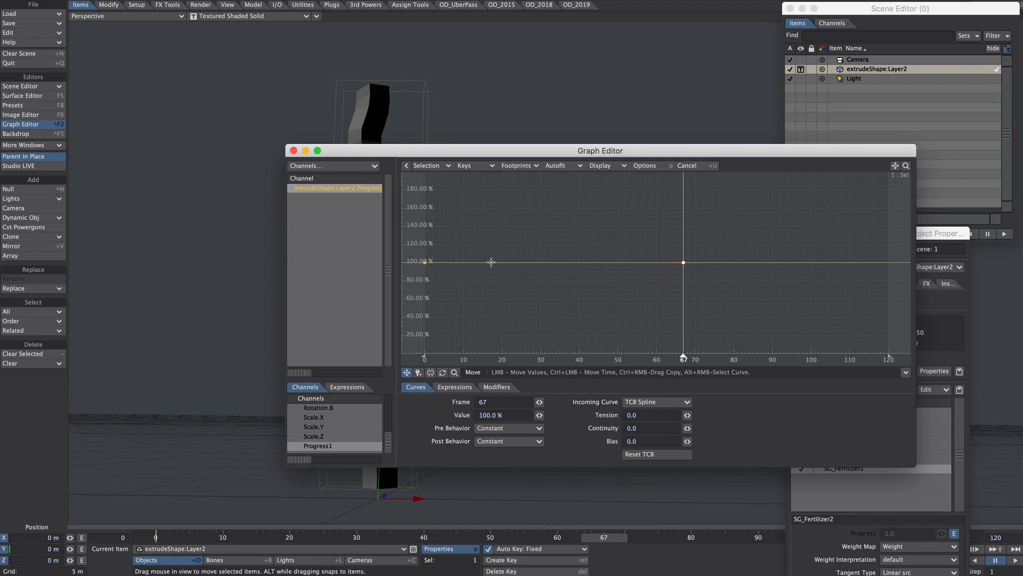
left_click(425, 262)
left_click(503, 414)
type("0")
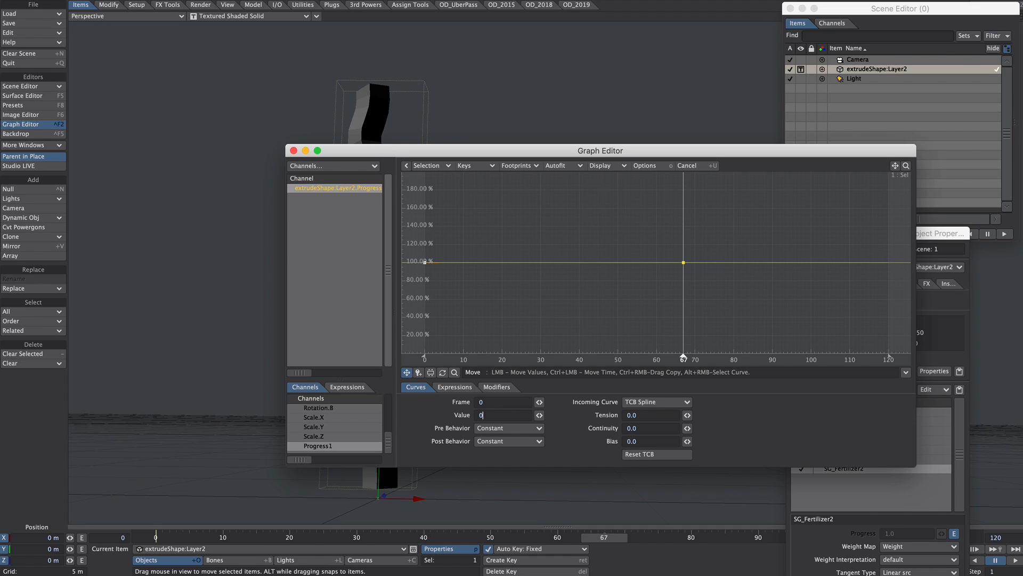
key("Return")
left_click(689, 262)
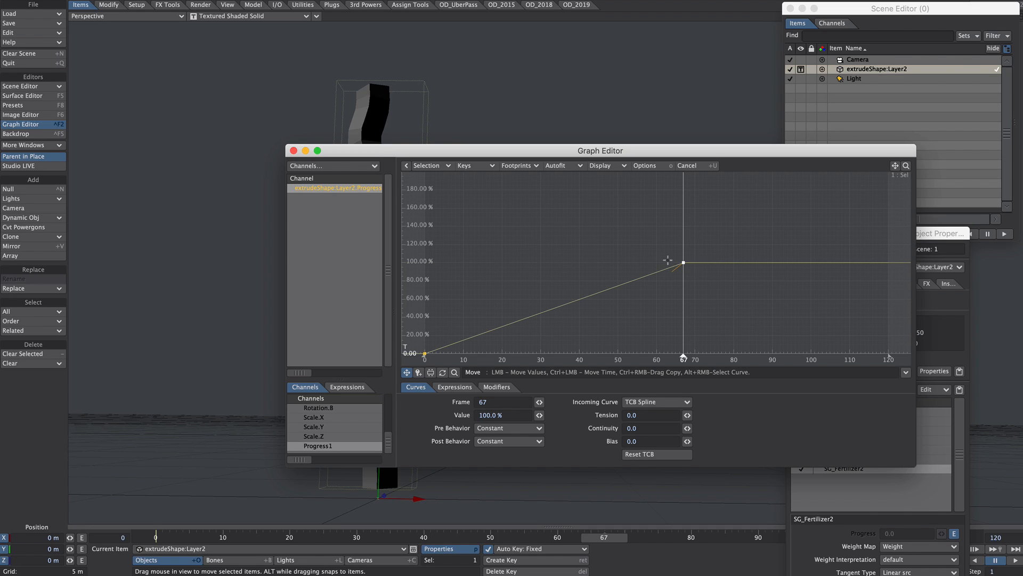
left_click_drag(668, 260, 853, 229)
left_click(293, 151)
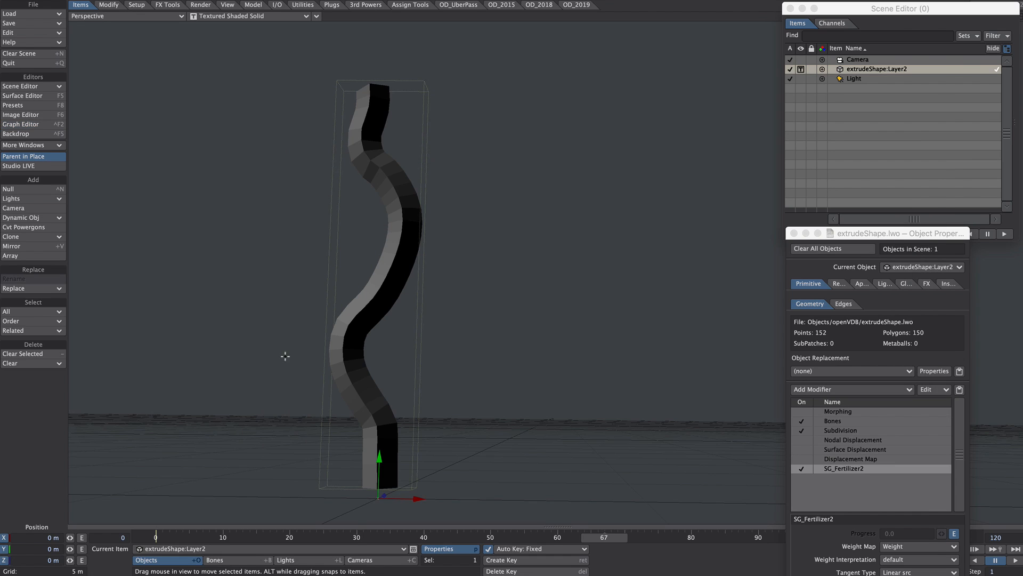
left_click(1015, 559)
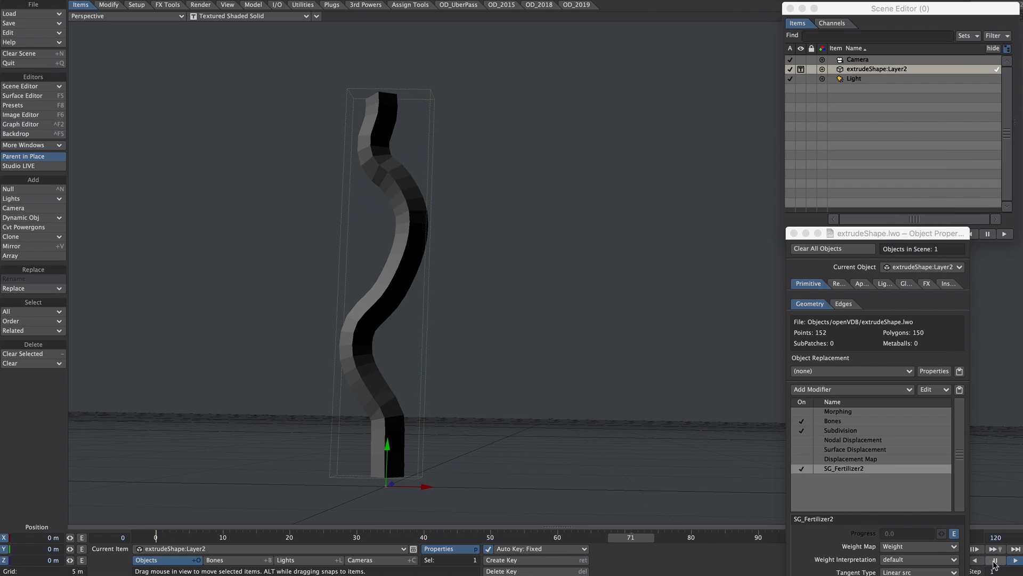
Close the object properties, then hide and deactivate extrudeShape:Layer2 in the scene.
left_click(793, 234)
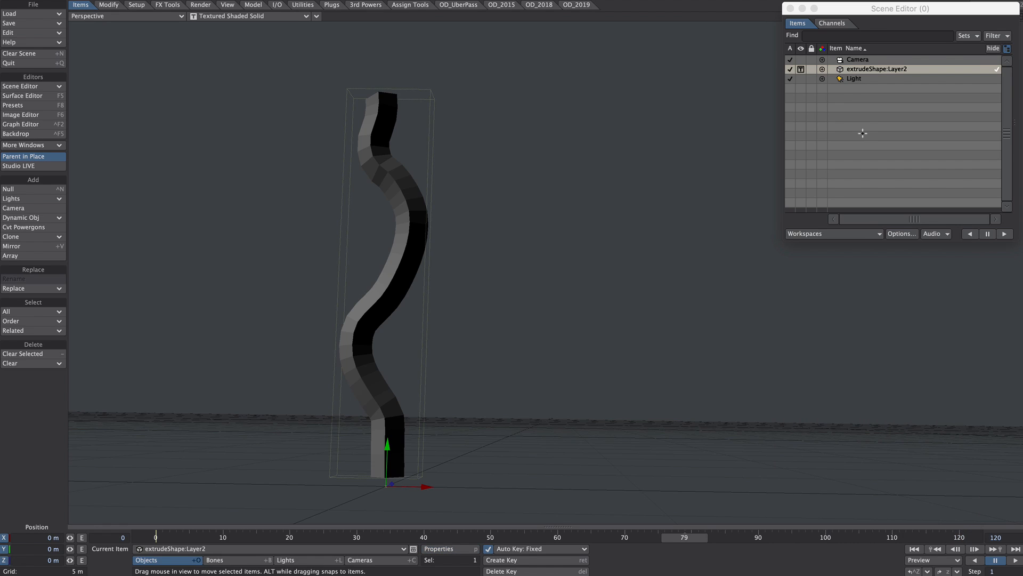
left_click(800, 69)
left_click(798, 76)
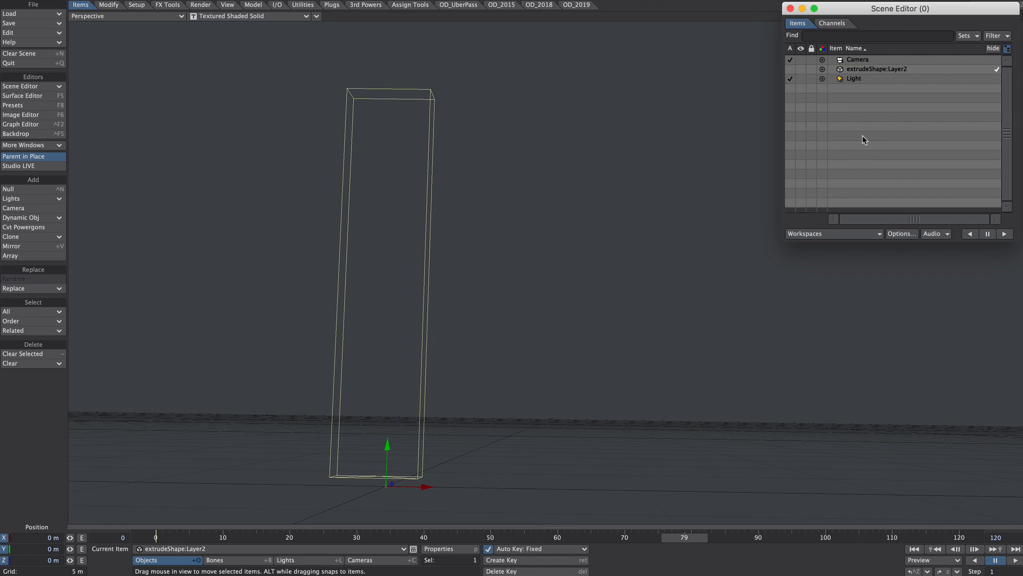
Add a null object named VDB to the scene.
key("ctrl+n")
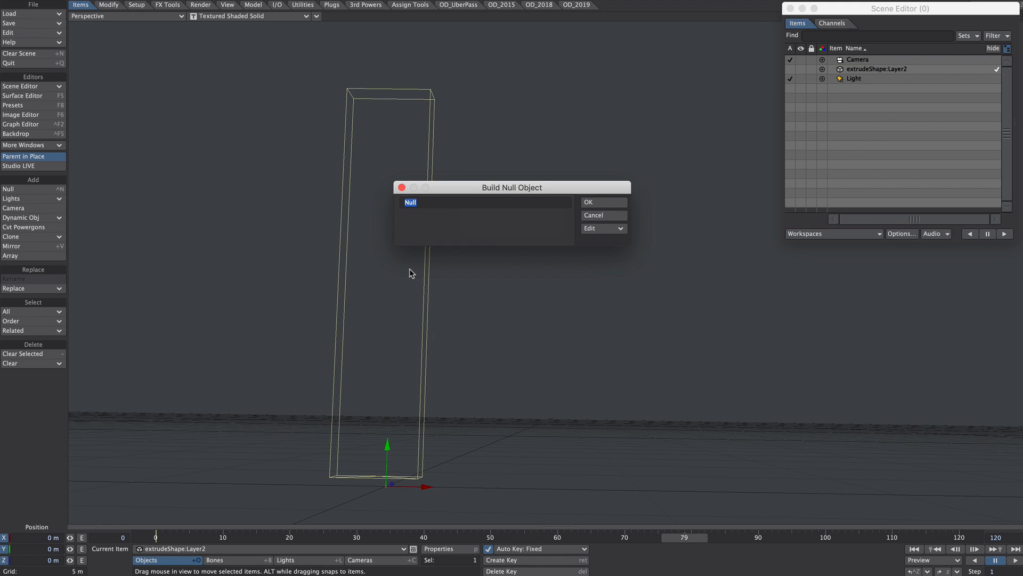
type("VDB")
key("Return")
Set the VDB null's object replacement to OpenVDB Evaluator and open its node network.
key("p")
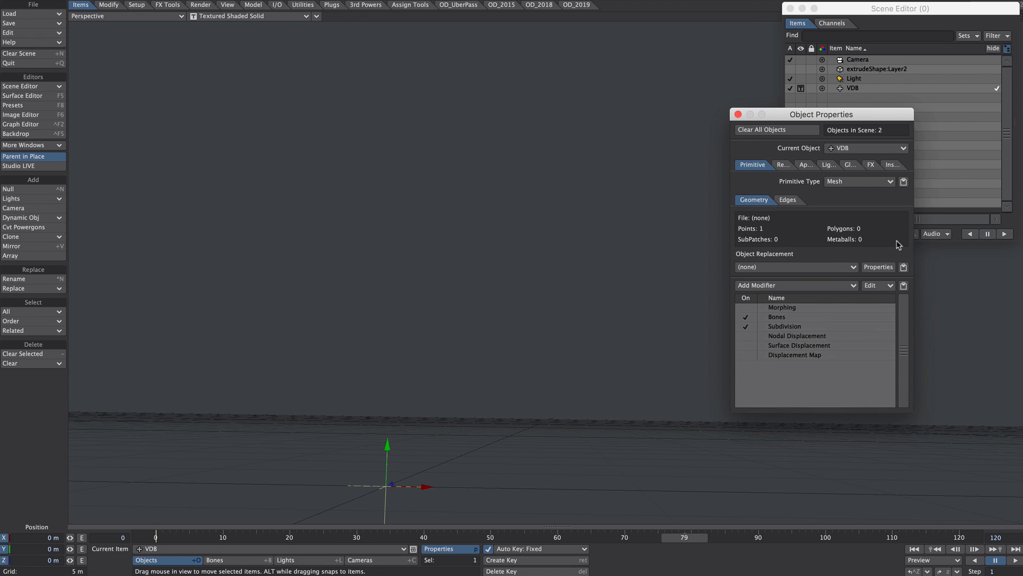
left_click(763, 268)
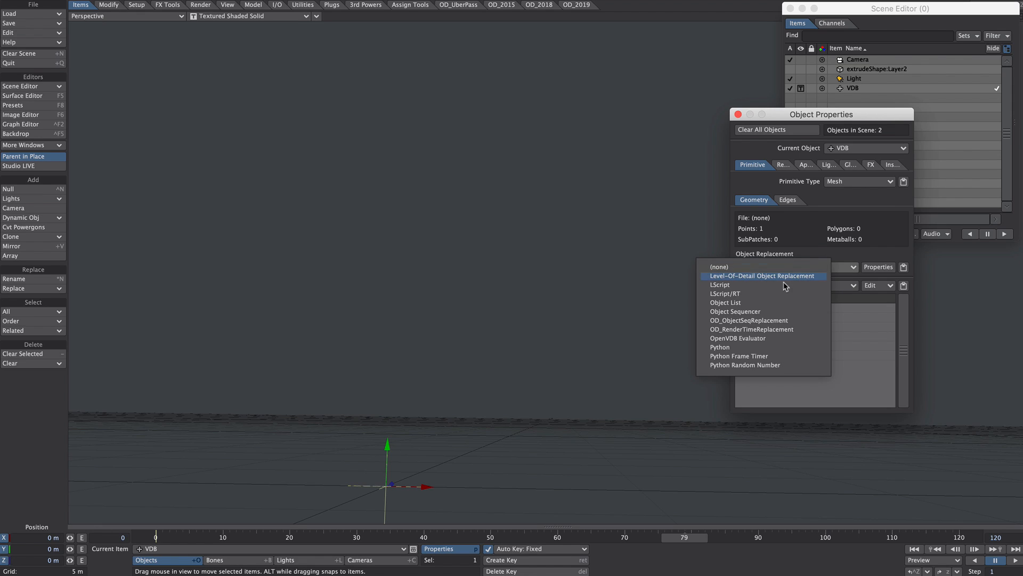
left_click(786, 340)
left_click(880, 255)
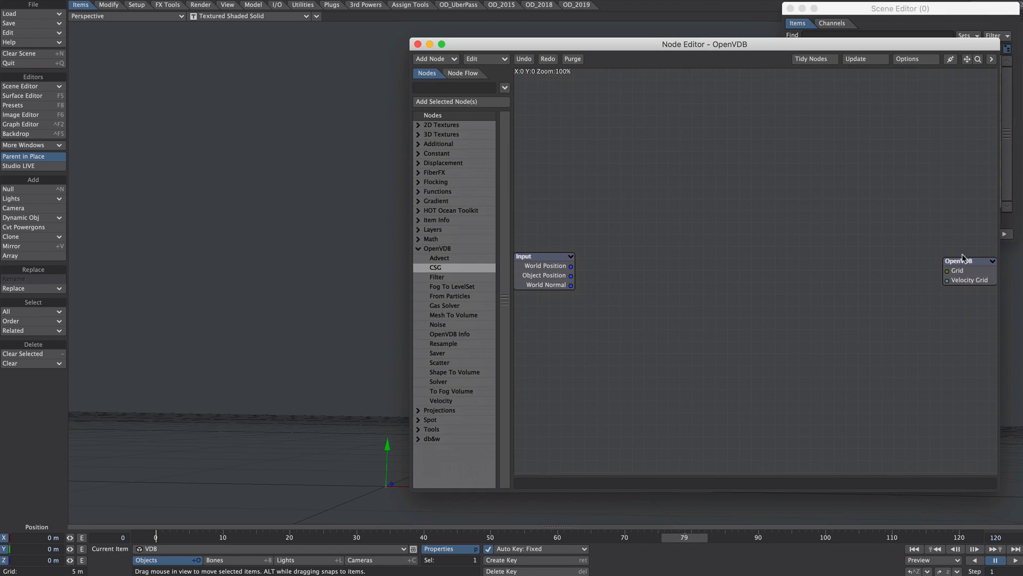
Bring the Input and OpenVDB nodes closer together, leaving room between them for other nodes.
left_click_drag(817, 211, 746, 283)
left_click_drag(543, 273, 590, 278)
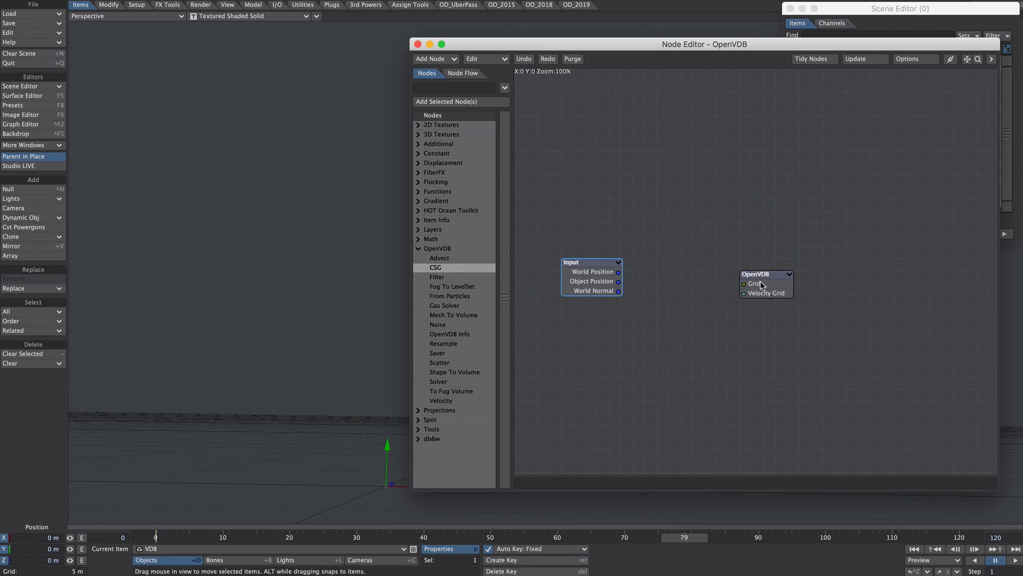
left_click_drag(762, 285, 798, 271)
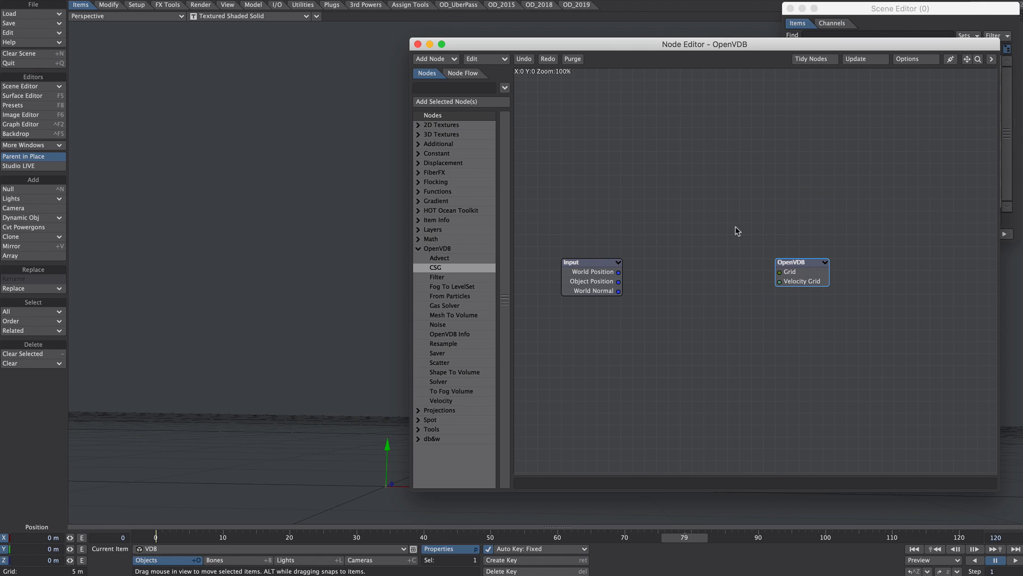
left_click_drag(580, 278, 602, 291)
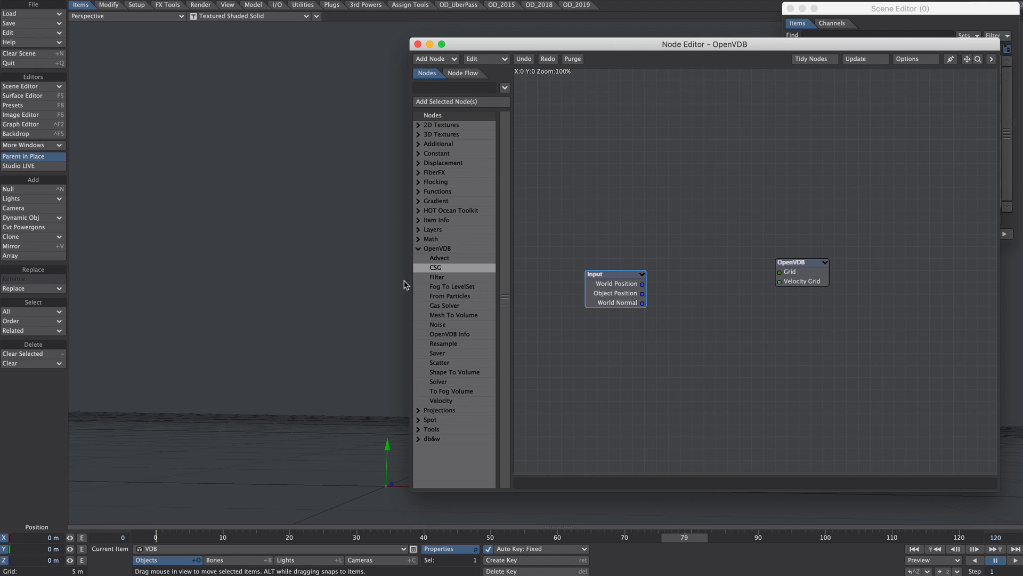
left_click_drag(802, 273, 826, 284)
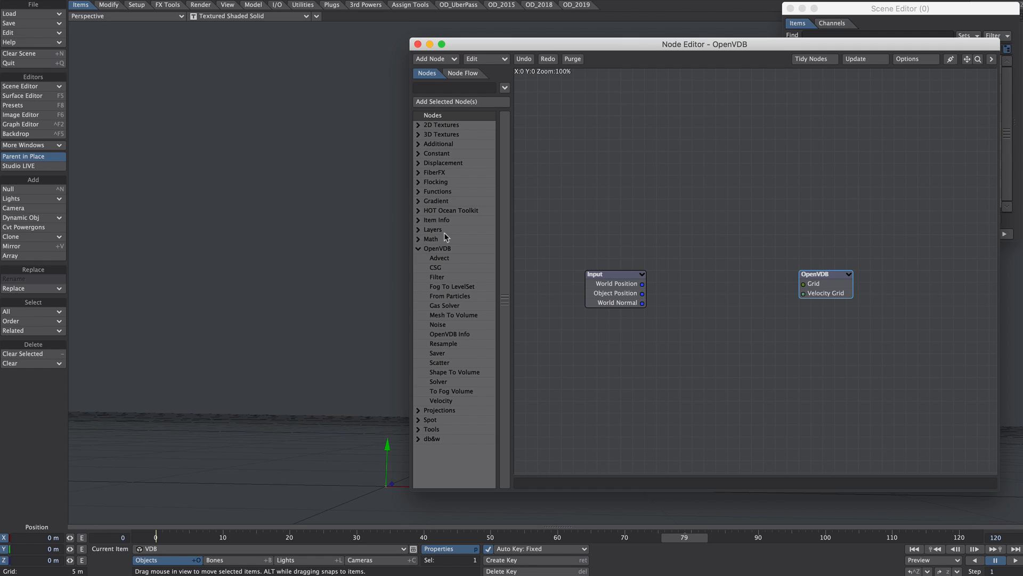
Add a Mesh To Volume node above the existing nodes and set its target mesh to extrudeShape:Layer2.
double_click(442, 314)
left_click_drag(738, 284, 701, 201)
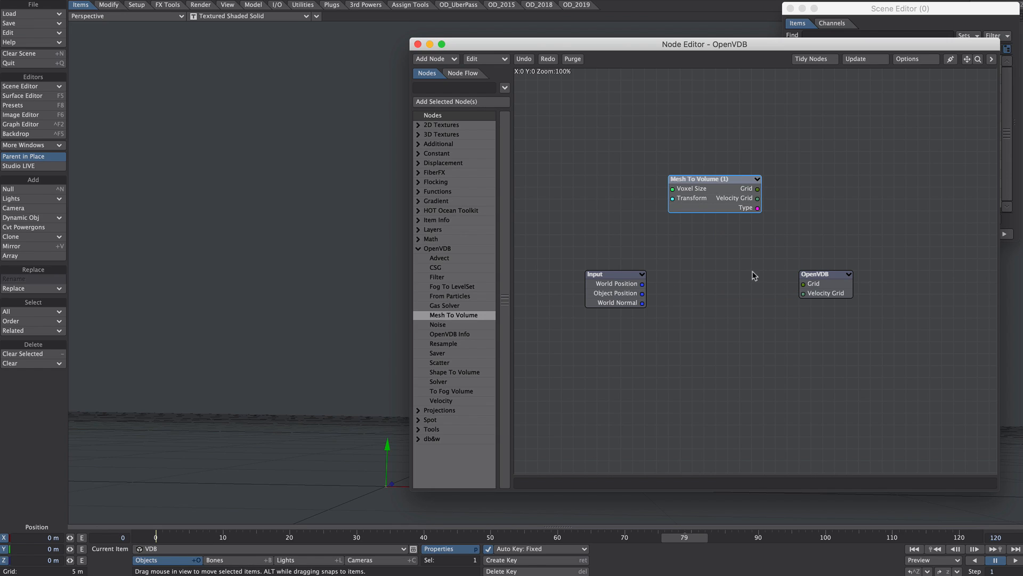
double_click(734, 202)
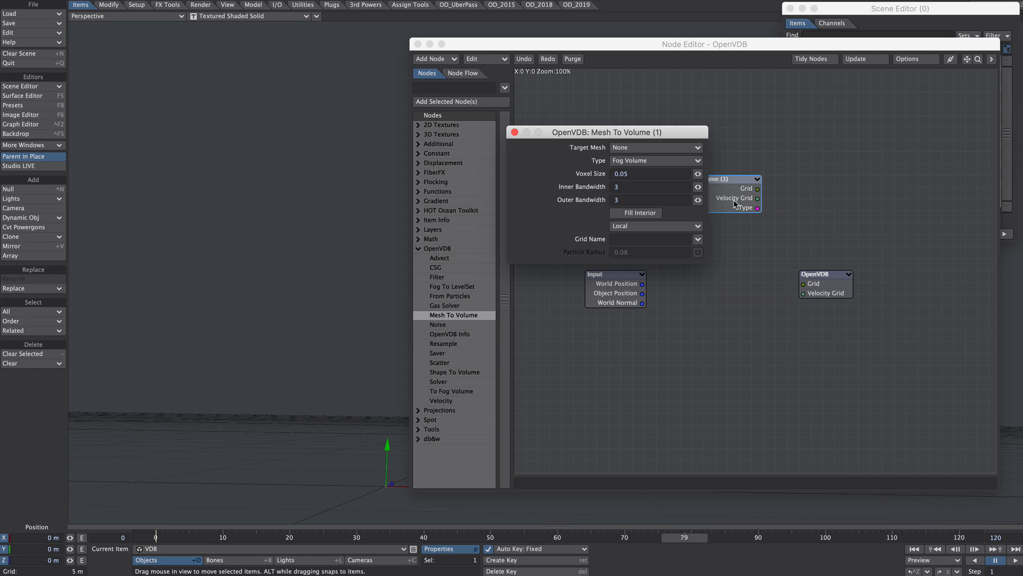
left_click(635, 148)
left_click(660, 155)
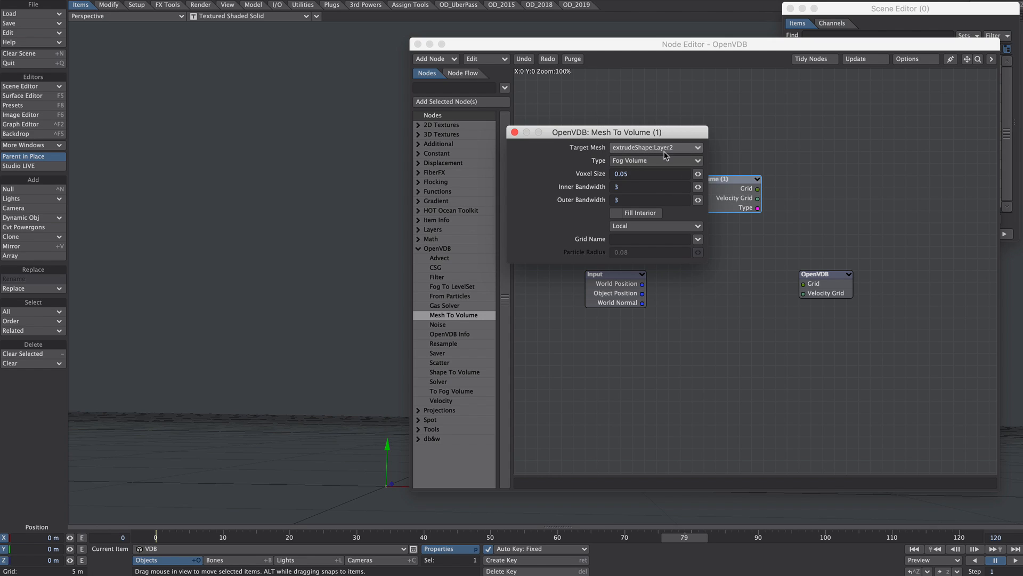
Set the Mesh To Volume node's type to Level Set and its space to World.
left_click(625, 161)
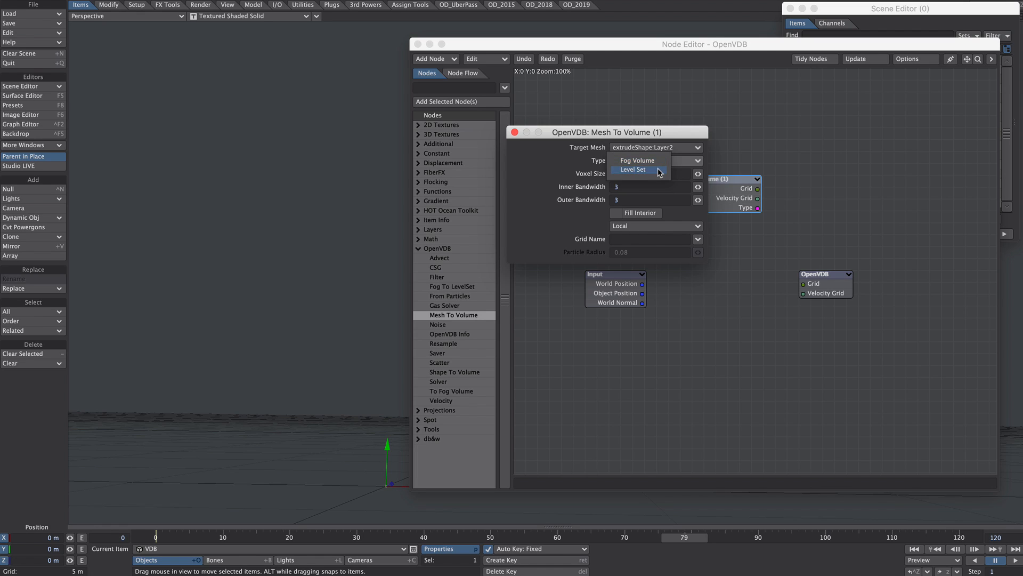
left_click(660, 171)
left_click(659, 226)
left_click(659, 236)
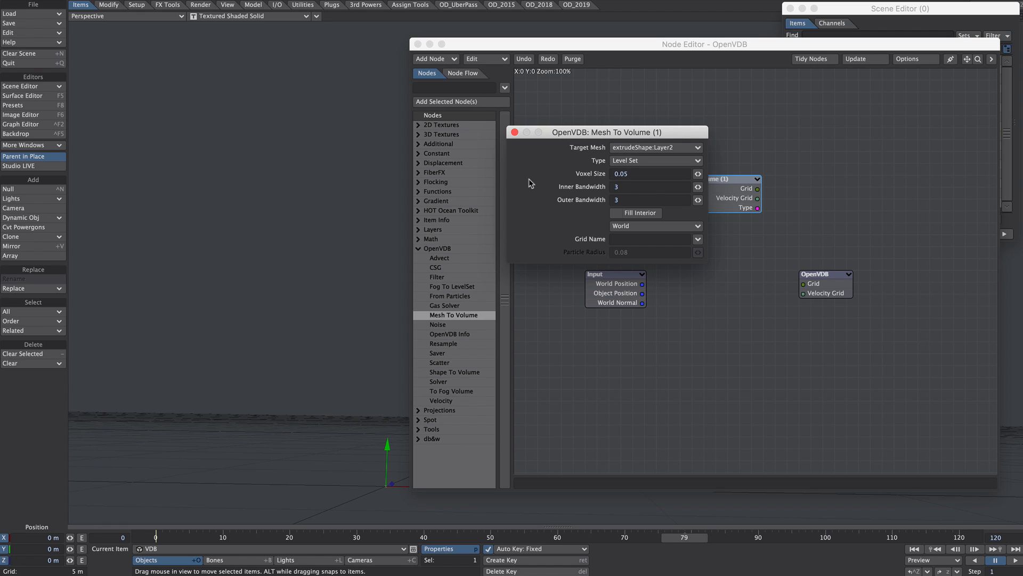
left_click(514, 132)
Connect the Mesh To Volume grid output to the OpenVDB grid input and scrub the timeline to preview the growing pipe.
left_click_drag(758, 189, 803, 283)
left_click_drag(228, 535, 250, 535)
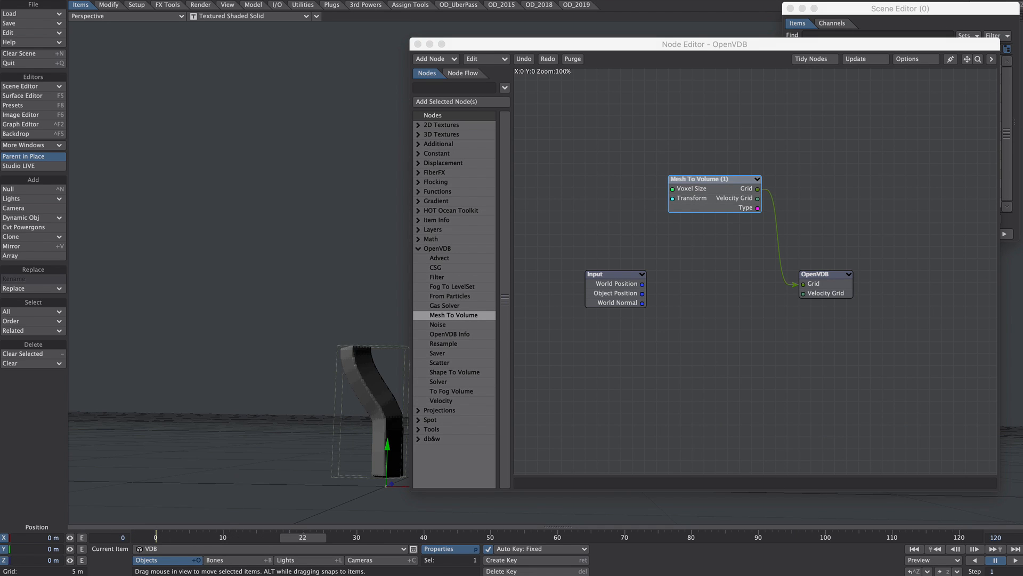
left_click_drag(542, 47, 647, 93)
left_click_drag(393, 367, 360, 271, "alt")
mouse_move(342, 223)
left_mouse_down("alt+shift")
mouse_move(342, 283)
mouse_move(341, 262)
mouse_move(330, 293)
left_mouse_up("alt+shift")
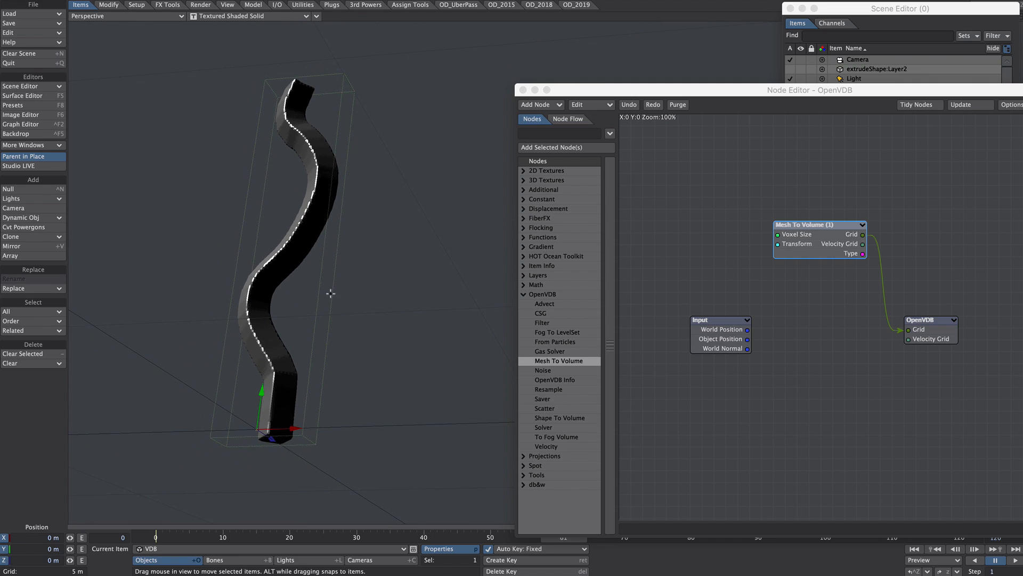
mouse_move(240, 537)
left_mouse_down()
mouse_move(152, 537)
mouse_move(349, 538)
mouse_move(235, 537)
left_mouse_up()
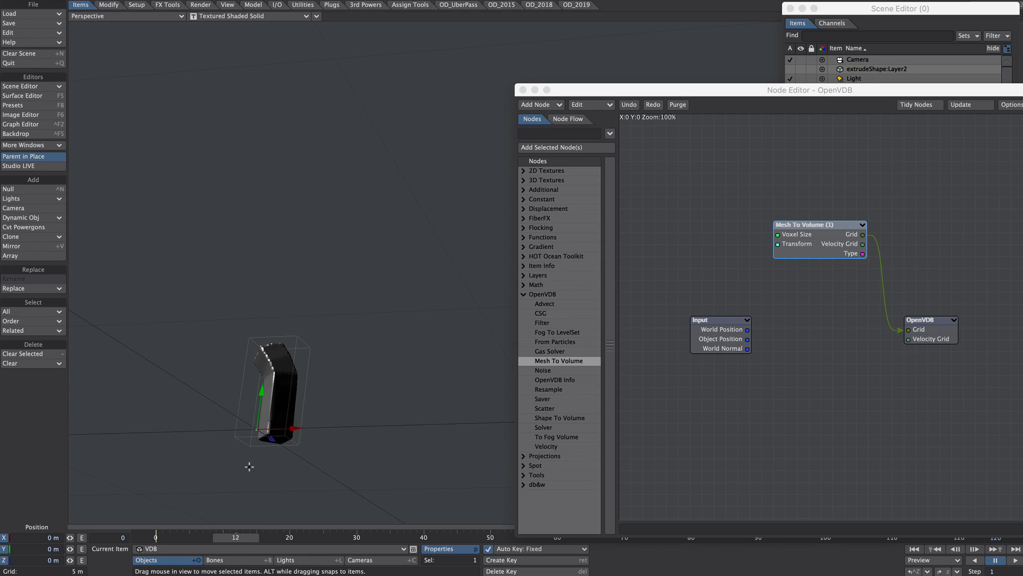
left_click(523, 90)
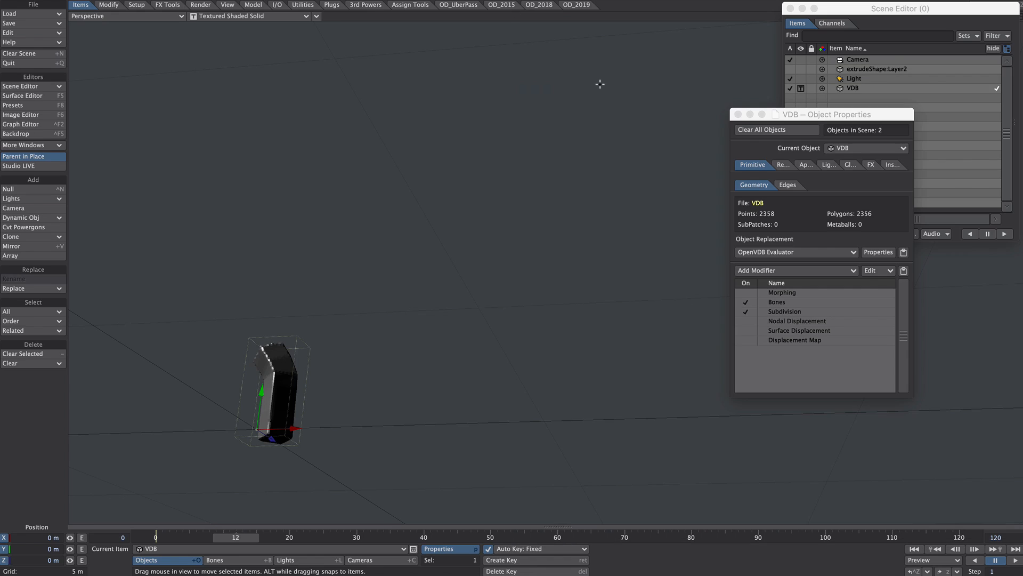
Clone the extrudeShape:Layer2 object once and select the copy.
left_click(882, 69)
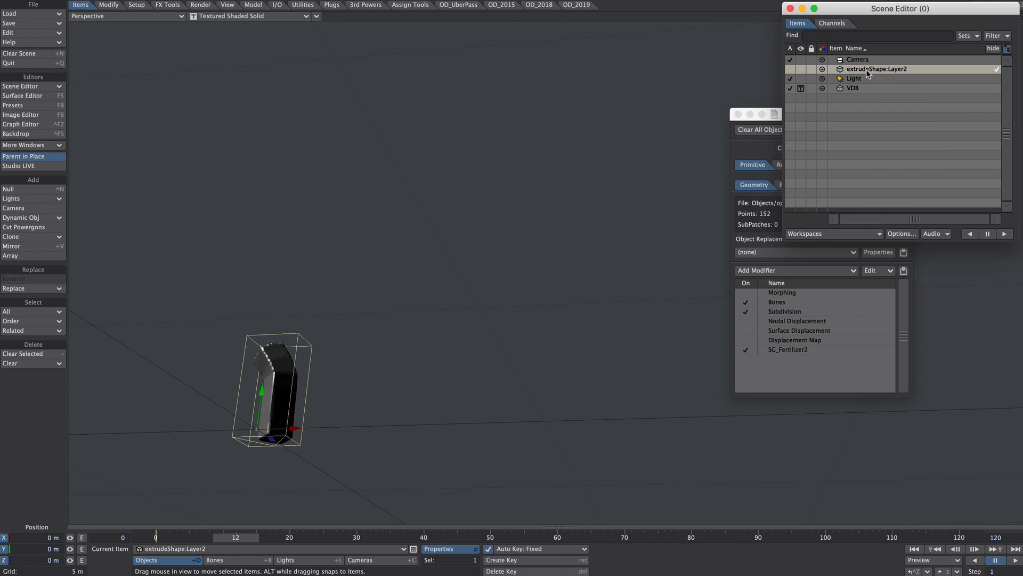
key("ctrl+c")
left_click(888, 78)
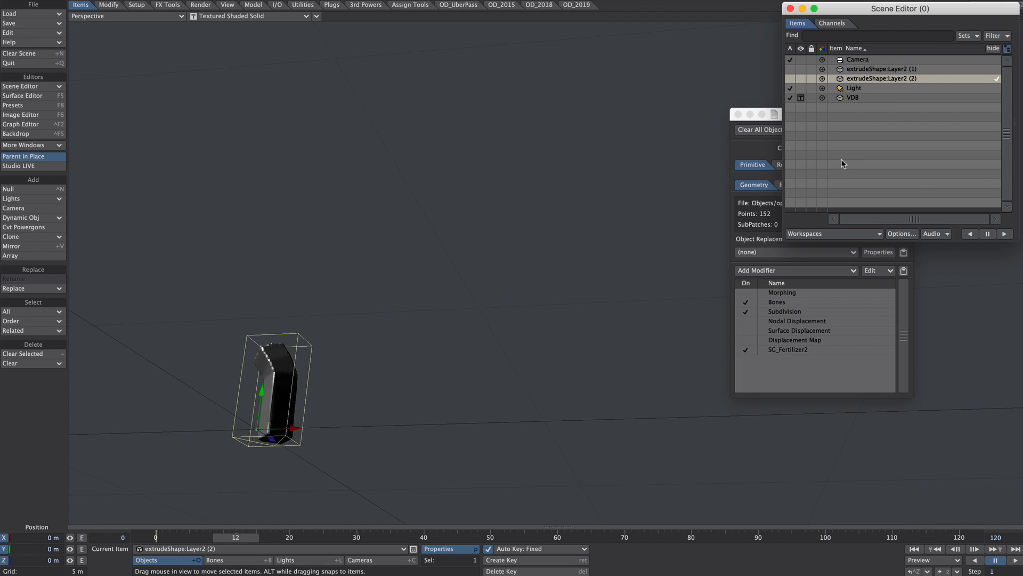
Delay both Progress1 keys of extrudeShape:Layer2 (2) by about 45 frames, check the timing and return the timeline to frame 0.
key("ctrl+F2")
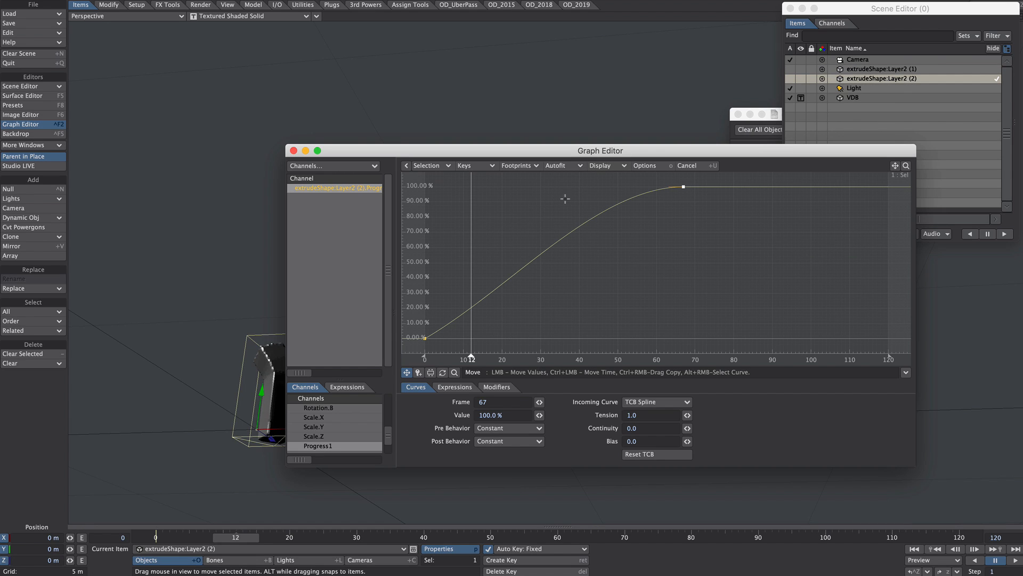
right_click_drag(700, 175, 421, 365)
left_click_drag(446, 336, 637, 350, "ctrl")
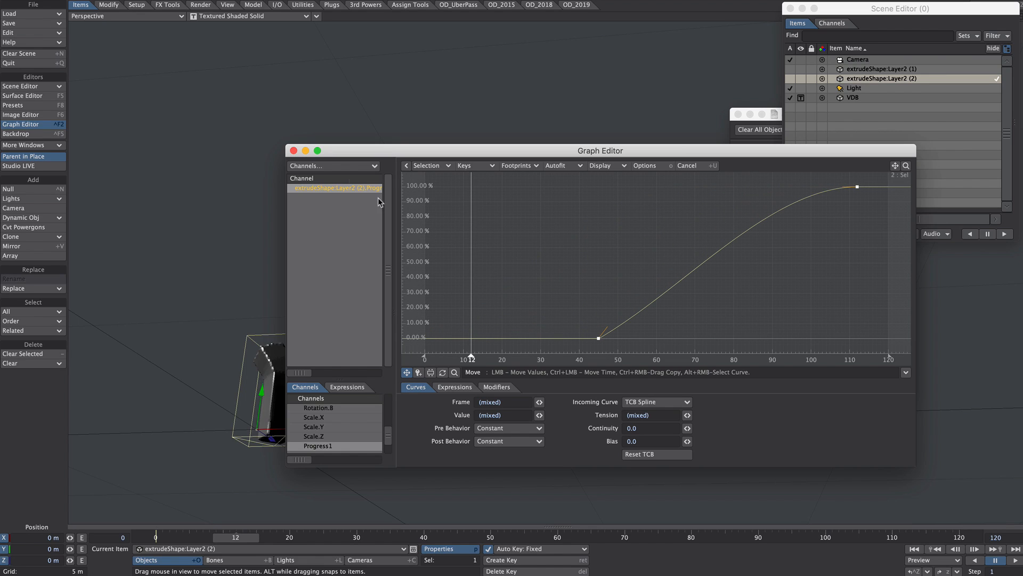
left_click(294, 151)
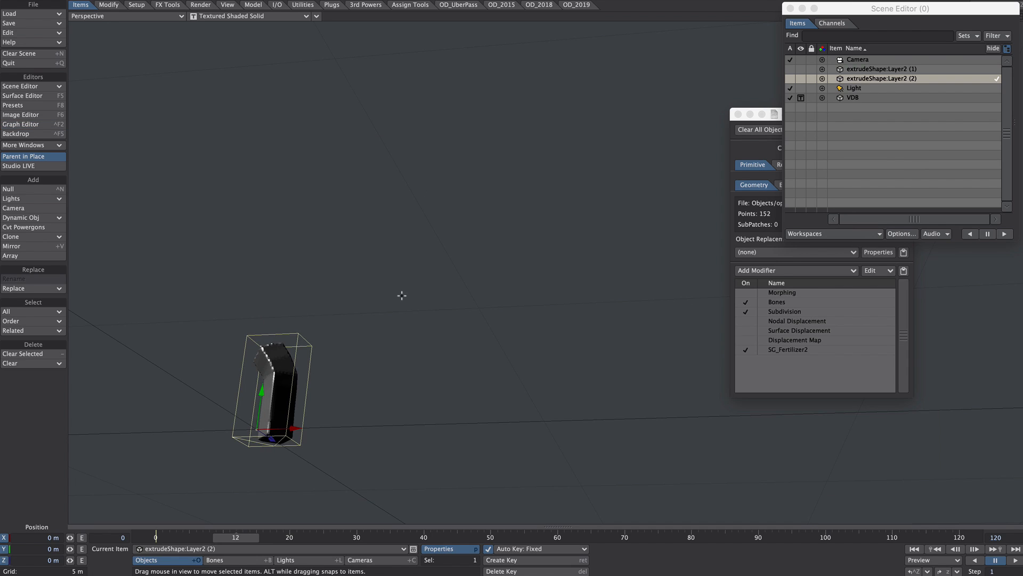
left_click_drag(359, 257, 341, 310, "alt")
left_click_drag(237, 536, 624, 537)
key("shift+Left")
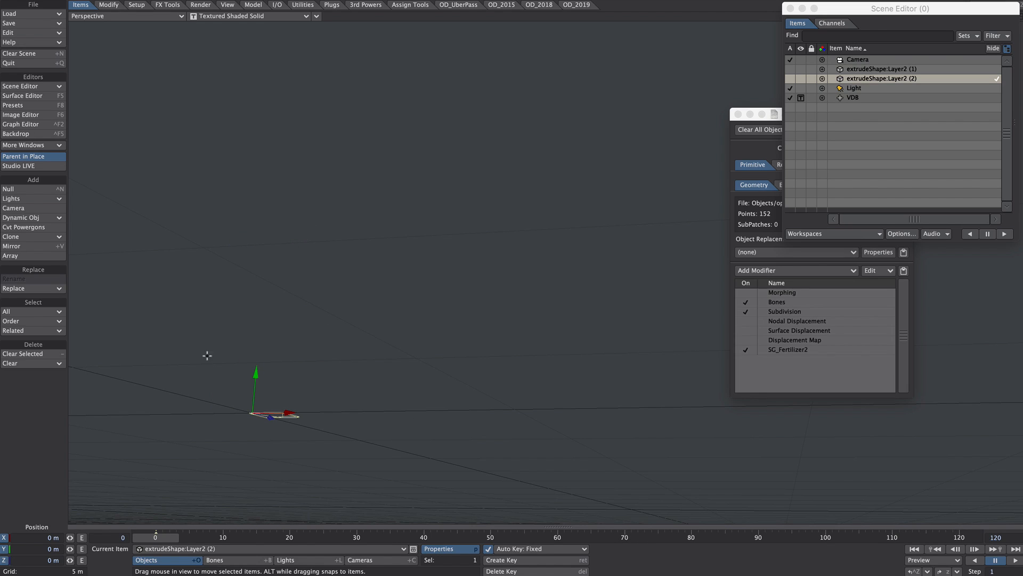
Duplicate the Mesh To Volume node in the VDB null's network and set the copy's target mesh to extrudeShape:Layer2 (2).
left_click(850, 98)
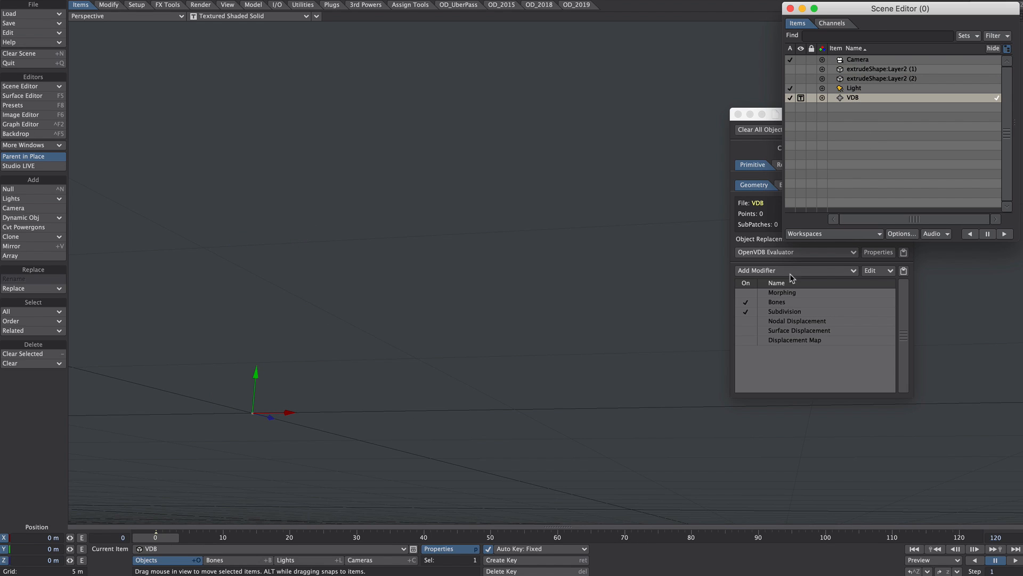
left_click(878, 252)
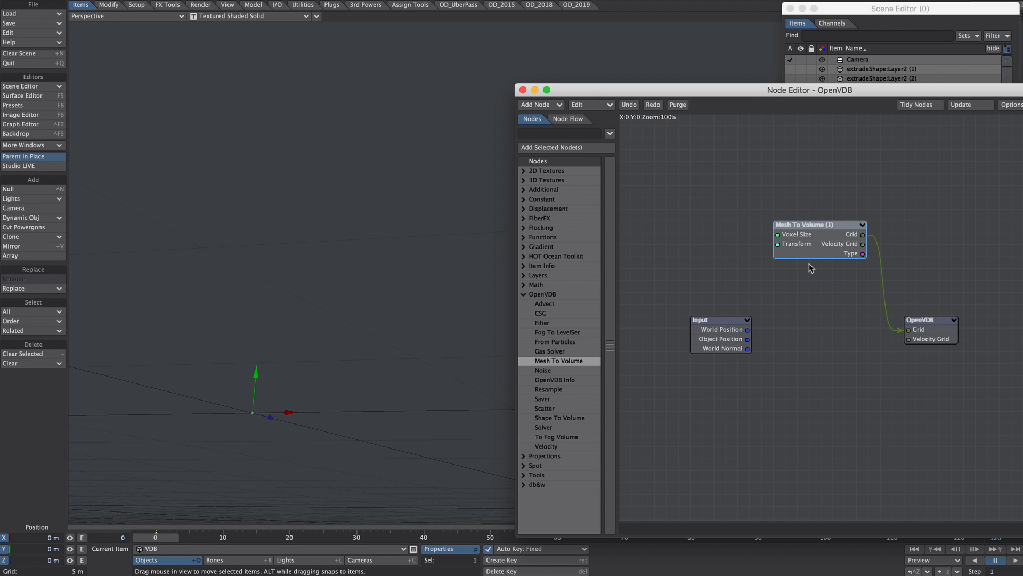
key("ctrl+v")
left_click_drag(844, 313, 808, 314)
double_click(830, 308)
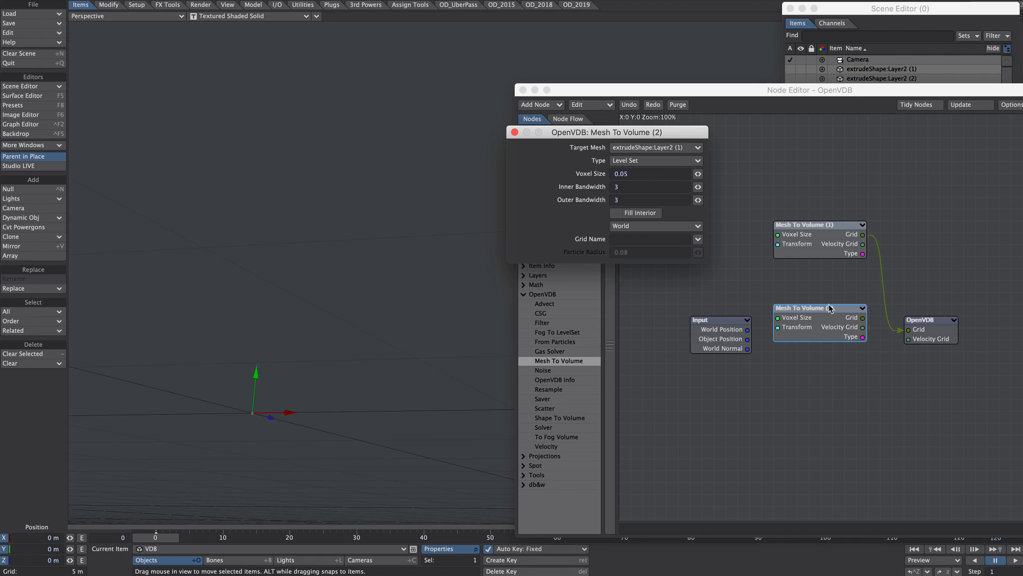
left_click(632, 147)
left_click(661, 162)
left_click(515, 132)
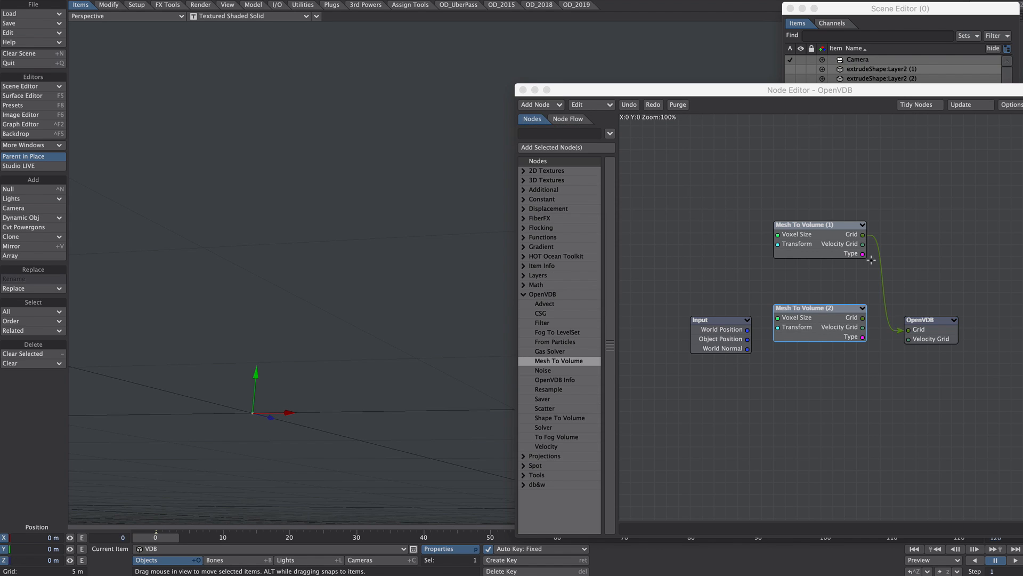
Add a CSG node before the OpenVDB node and stack both Mesh To Volume nodes ahead of it.
double_click(541, 313)
left_click_drag(817, 275, 746, 262)
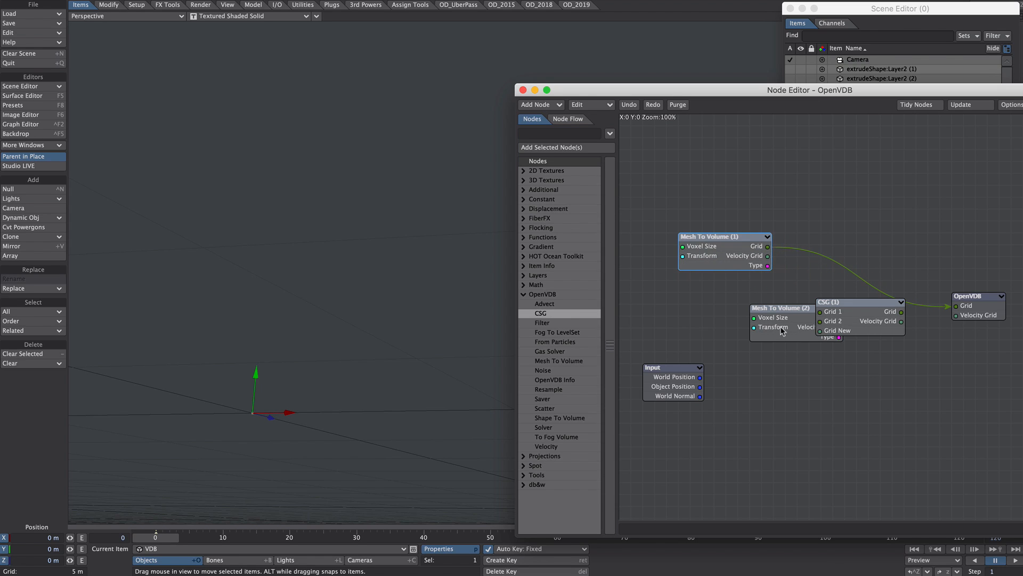
left_click_drag(777, 324, 705, 312)
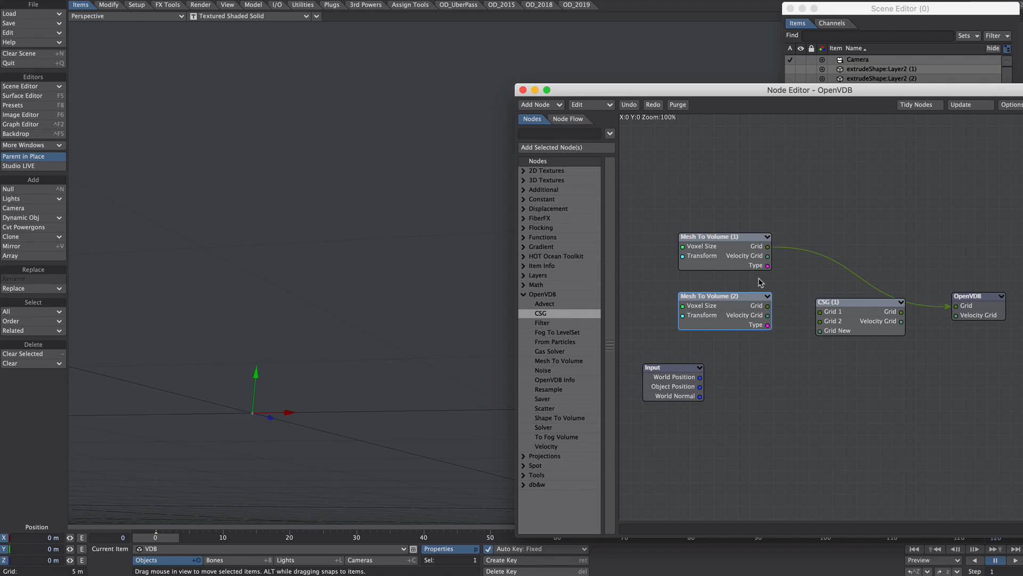
Connect the two Mesh To Volume grids to the CSG node's Grid 1 and Grid 2, and the CSG grid to OpenVDB.
left_click_drag(768, 247, 806, 297)
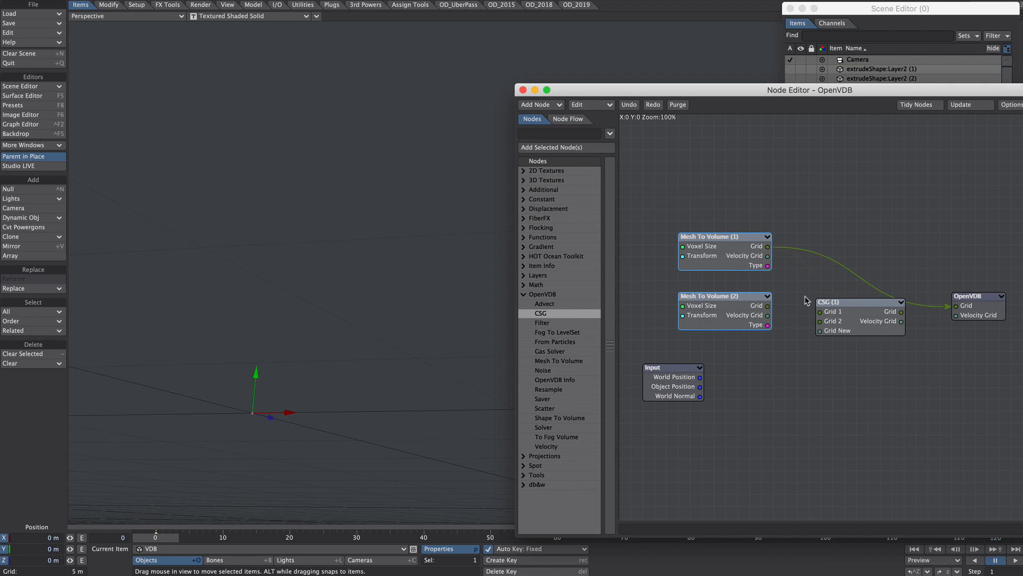
left_click_drag(768, 247, 820, 321)
left_click_drag(901, 312, 956, 305)
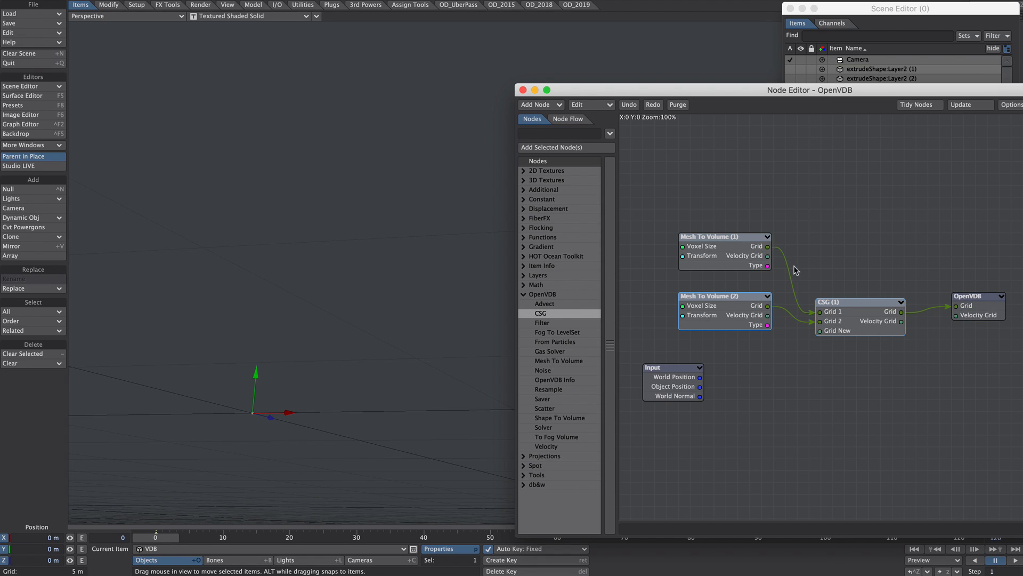
left_click_drag(838, 306, 843, 300)
Review the CSG node's type options and scrub the timeline to frame 43 to preview the volume's growth.
double_click(843, 300)
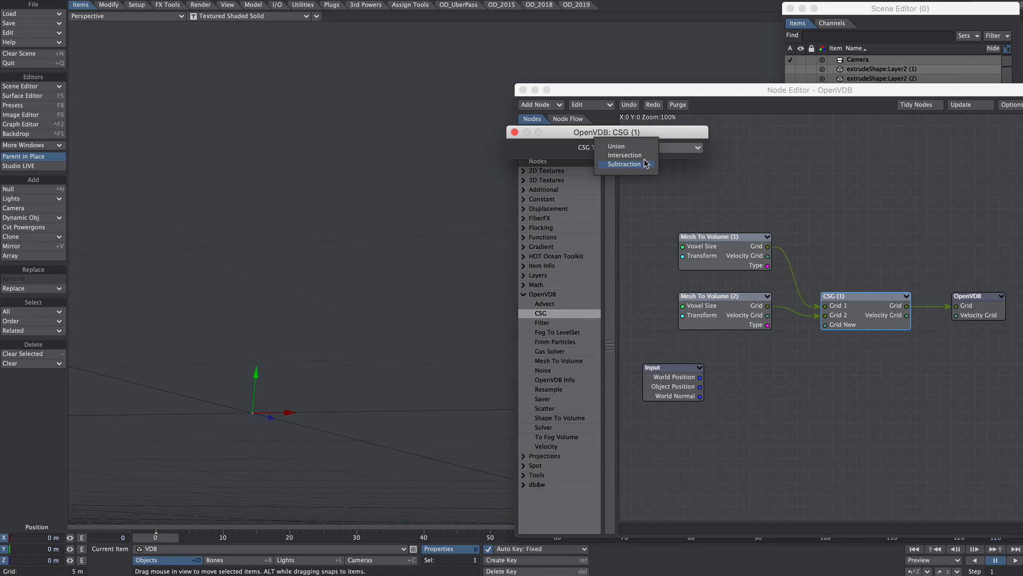
left_click(539, 139)
left_click(514, 132)
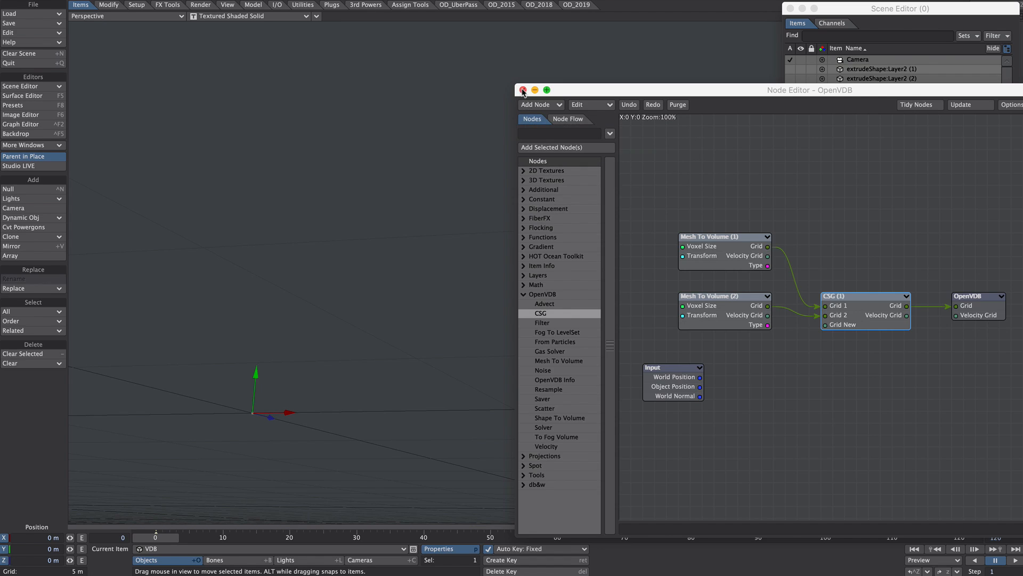
left_click(523, 89)
left_click_drag(168, 538, 443, 538)
left_click_drag(415, 311, 470, 404, "alt")
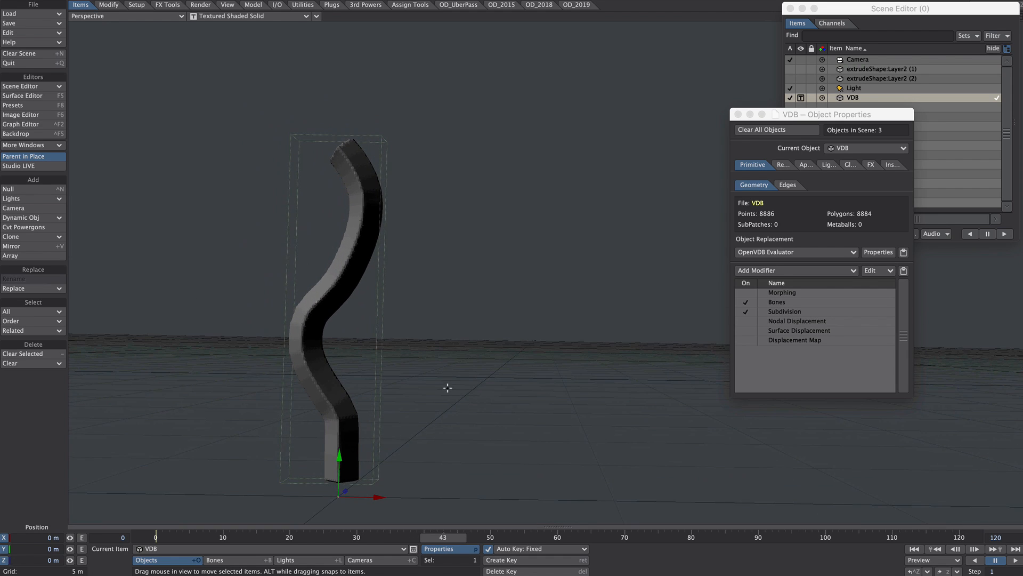
In the Back view, tilt extrudeShape:Layer2 (2), scale it to 0.694 and place it as a side branch about 5.4 m up the trunk.
key("1")
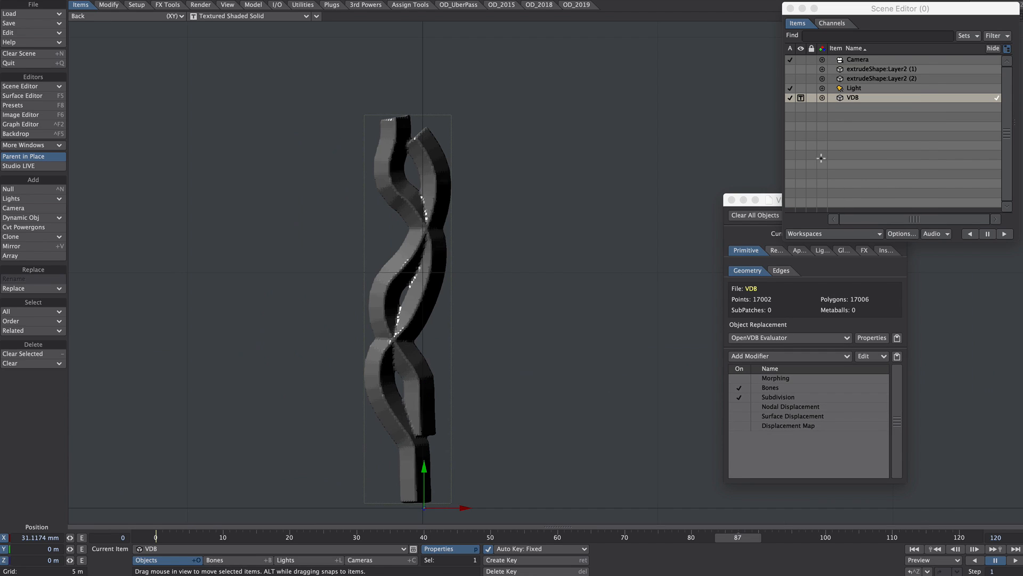
left_click(872, 92)
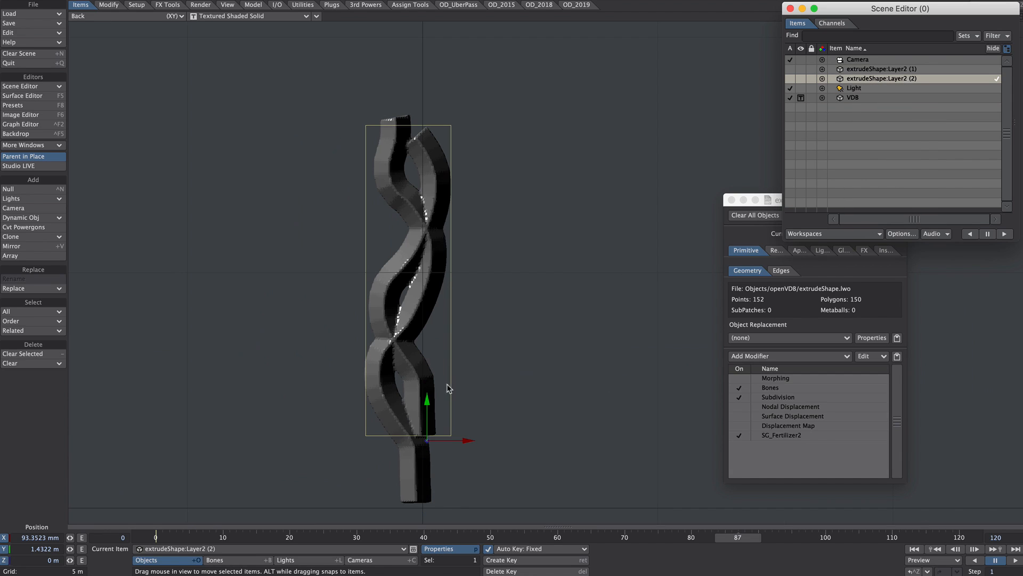
left_click_drag(446, 388, 437, 323)
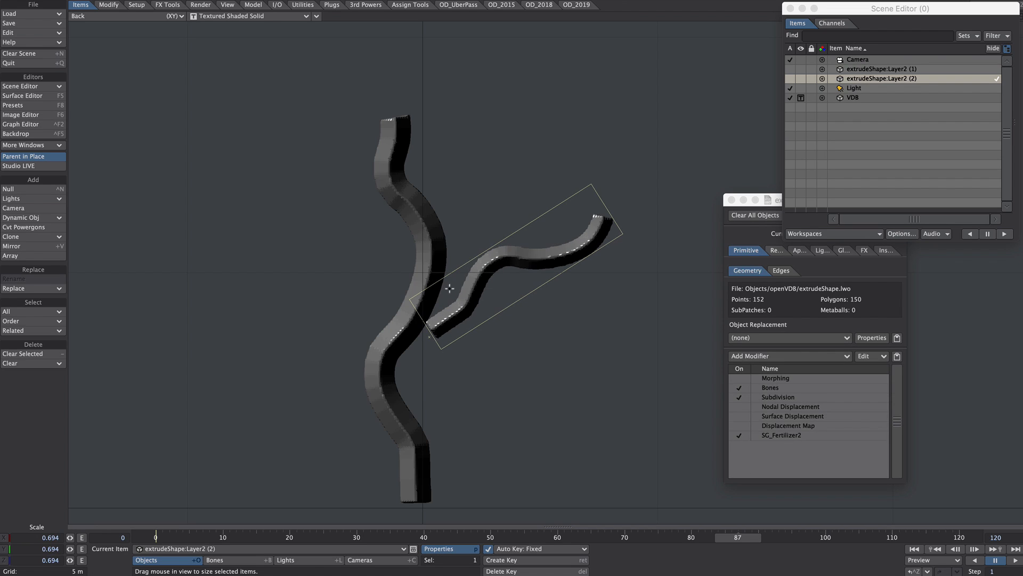
left_click_drag(485, 383, 491, 300)
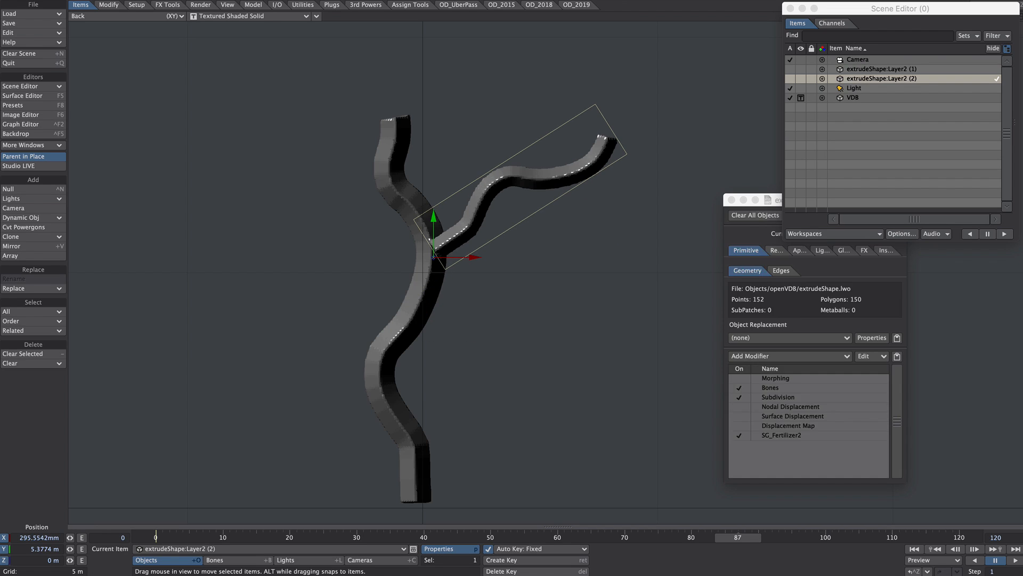
In the Perspective view, move the branch to about 446 mm on Z to meet the trunk, and brighten the viewport shading.
key("4")
left_click_drag(480, 260, 270, 319, "alt")
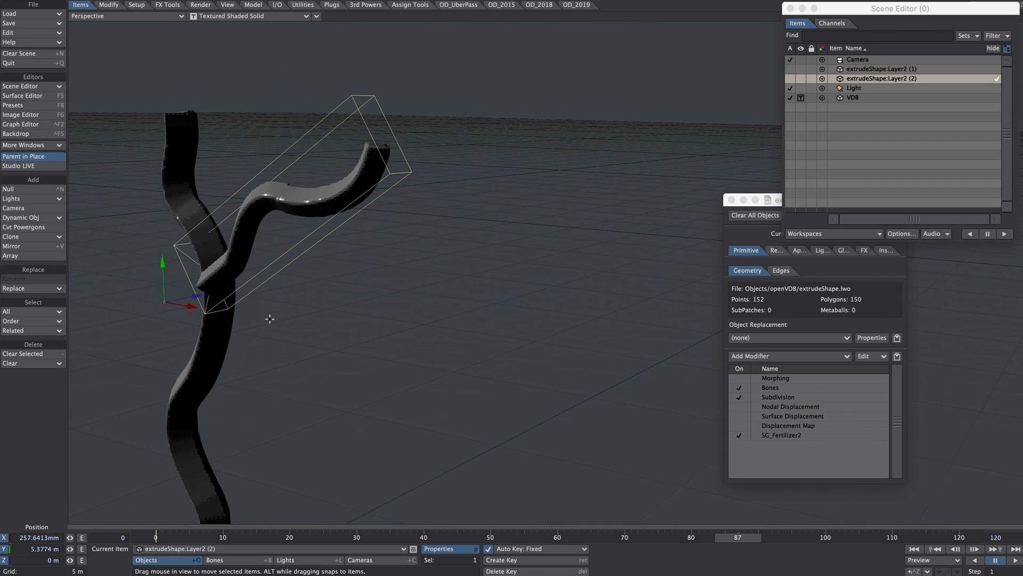
mouse_move(205, 298)
left_mouse_down()
mouse_move(227, 289)
mouse_move(217, 291)
left_mouse_up()
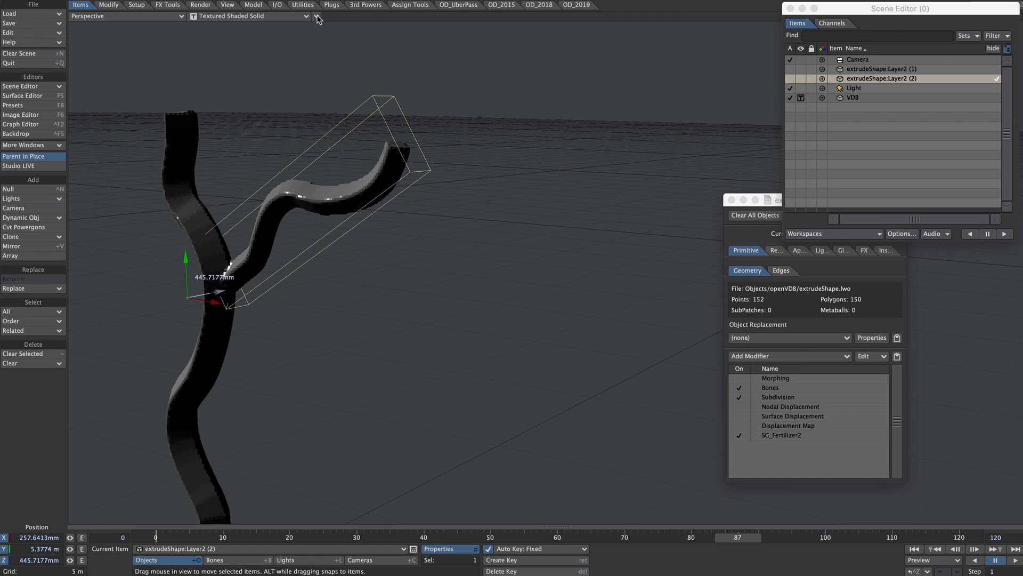
left_click(317, 16)
left_click(309, 49)
left_click_drag(312, 203, 667, 265, "alt")
Insert a Filter node between the CSG and OpenVDB nodes in the VDB null's network.
left_click(853, 97)
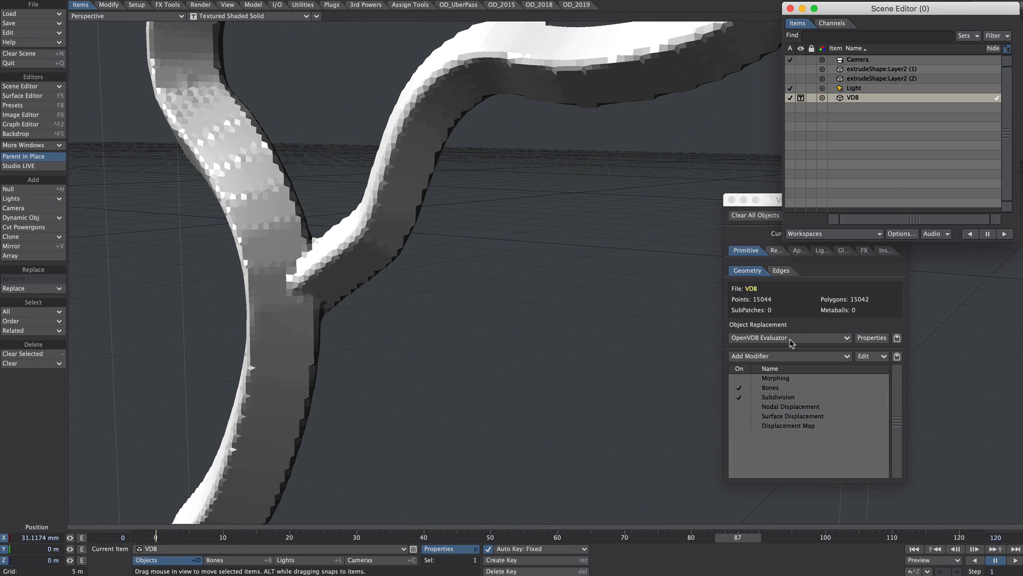
left_click(863, 339)
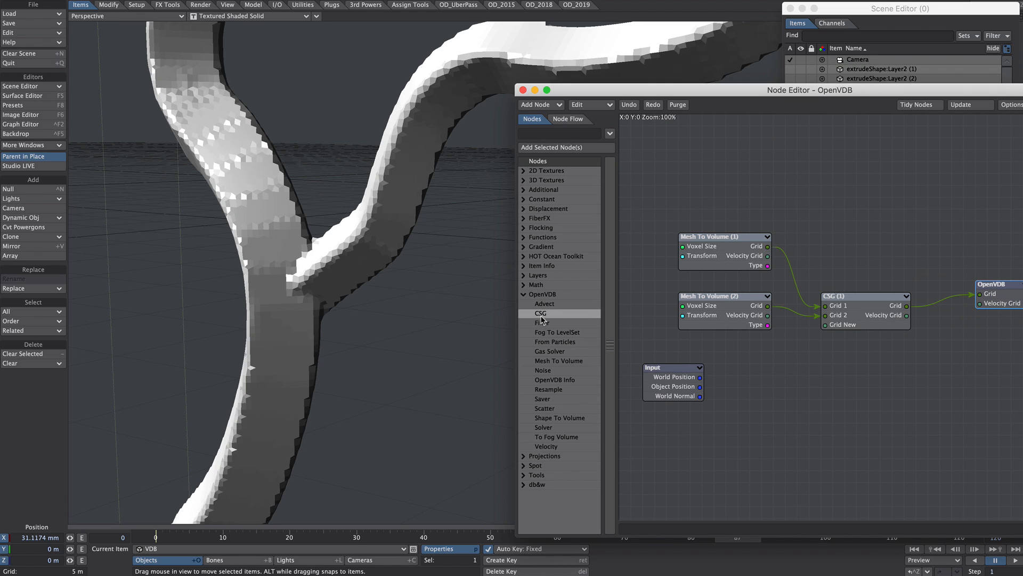
left_click_drag(851, 330, 925, 368)
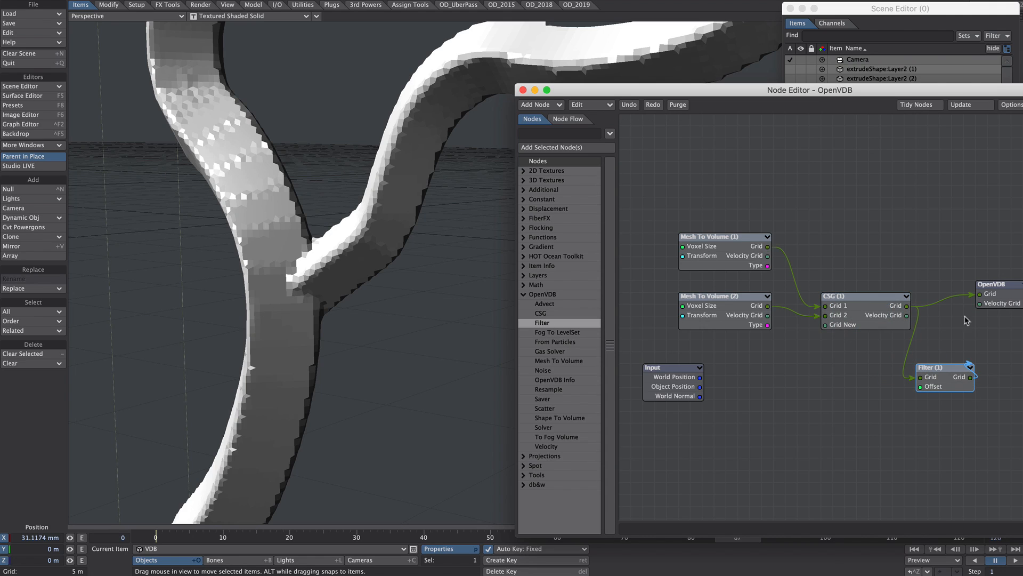
Set the Filter node's filter type to Gaussian to smooth the combined volume.
double_click(947, 381)
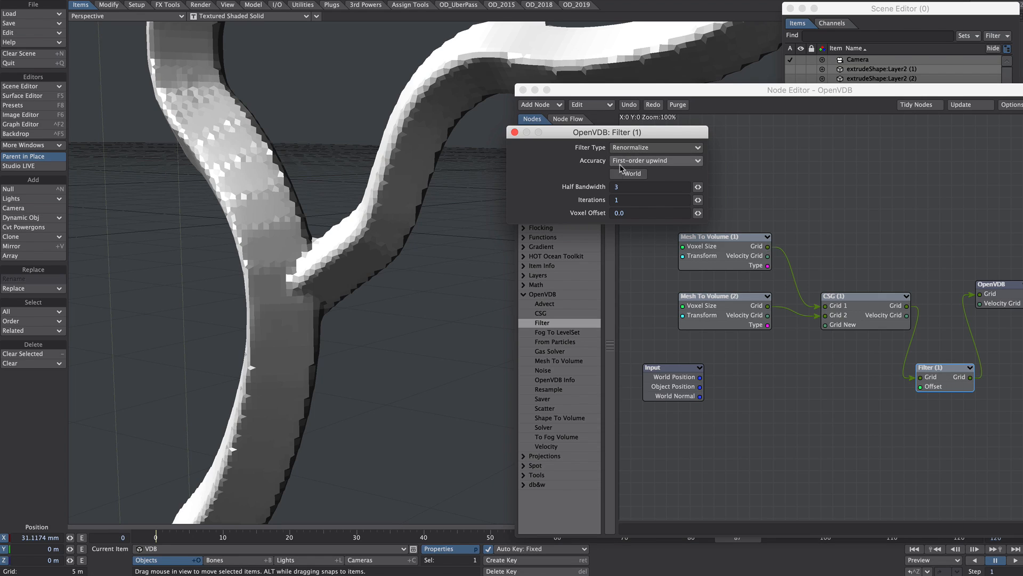
left_click(628, 149)
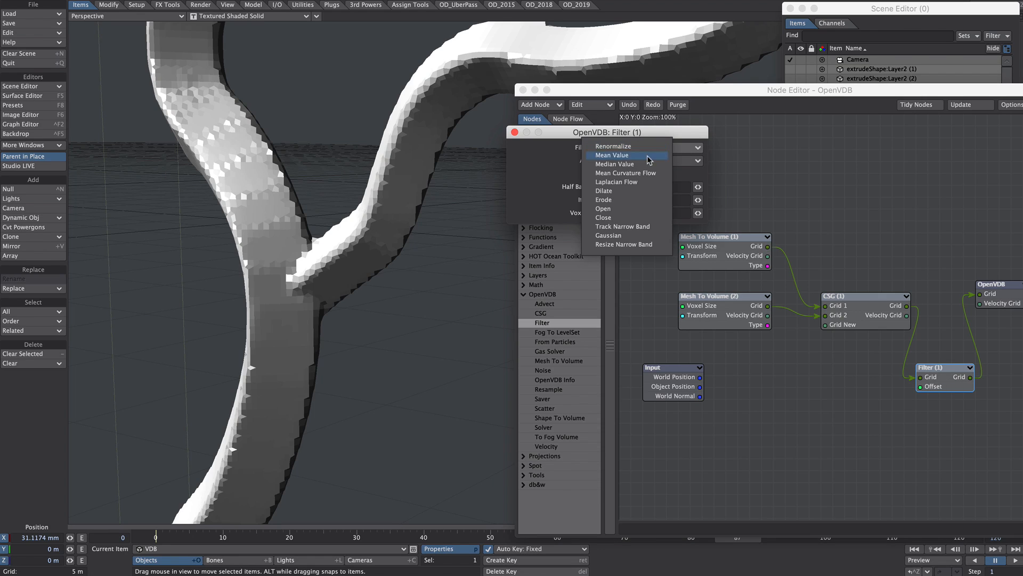
left_click(616, 236)
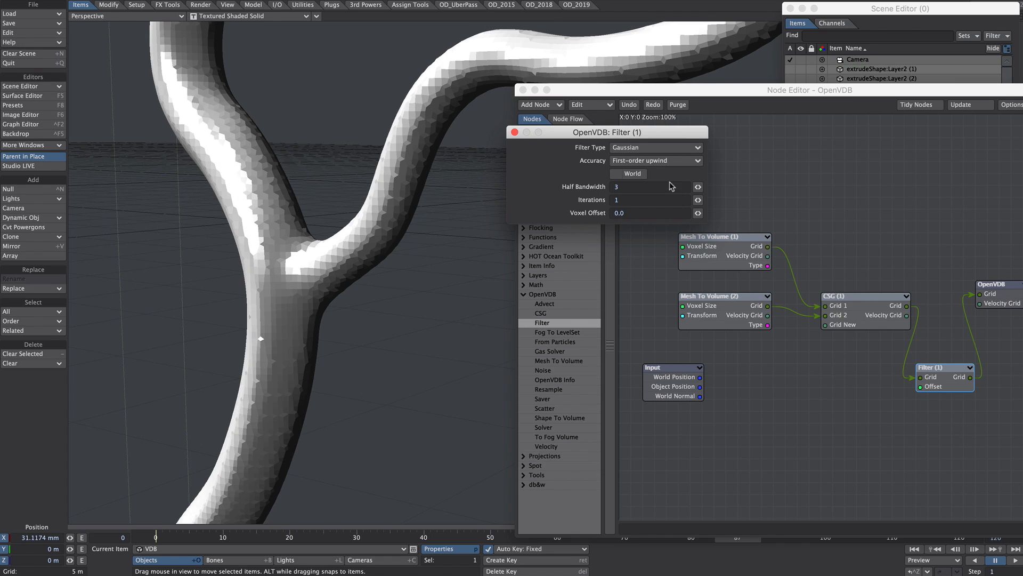
Close the Filter settings and the Node Editor, and scrub the timeline back to frame 67 to check the branch's growth.
left_click(515, 132)
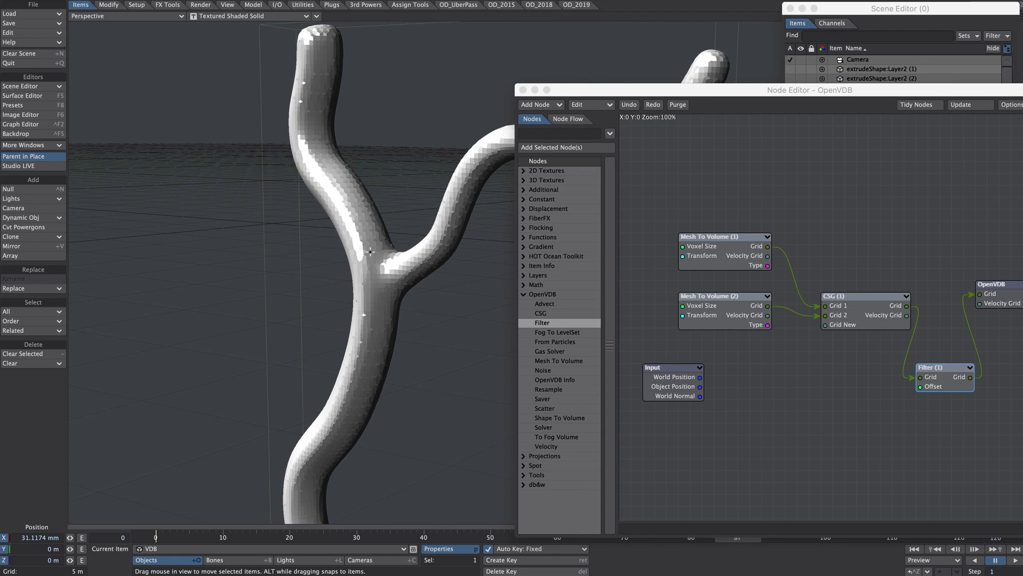
left_click_drag(307, 254, 436, 472, "alt")
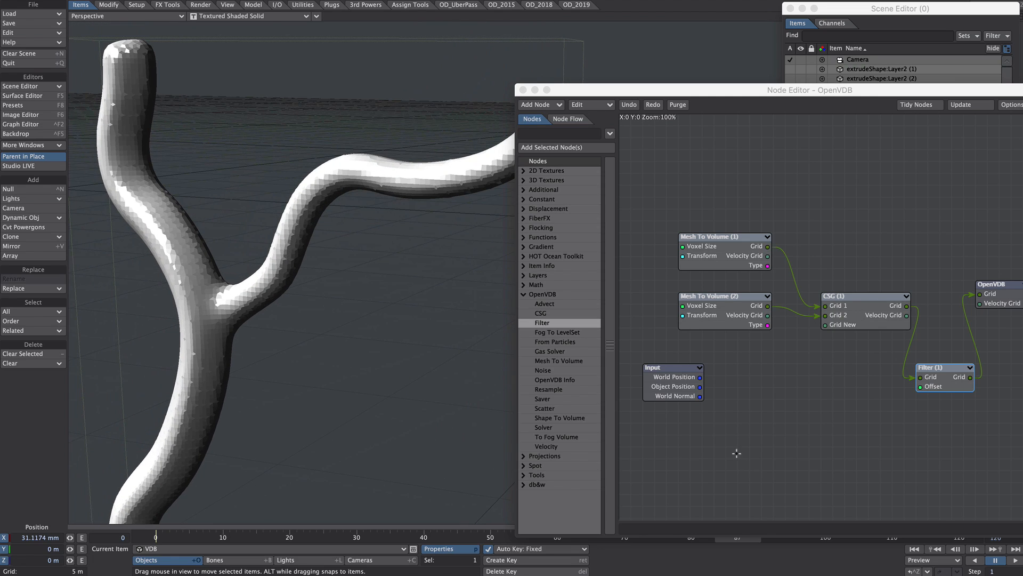
left_click(523, 90)
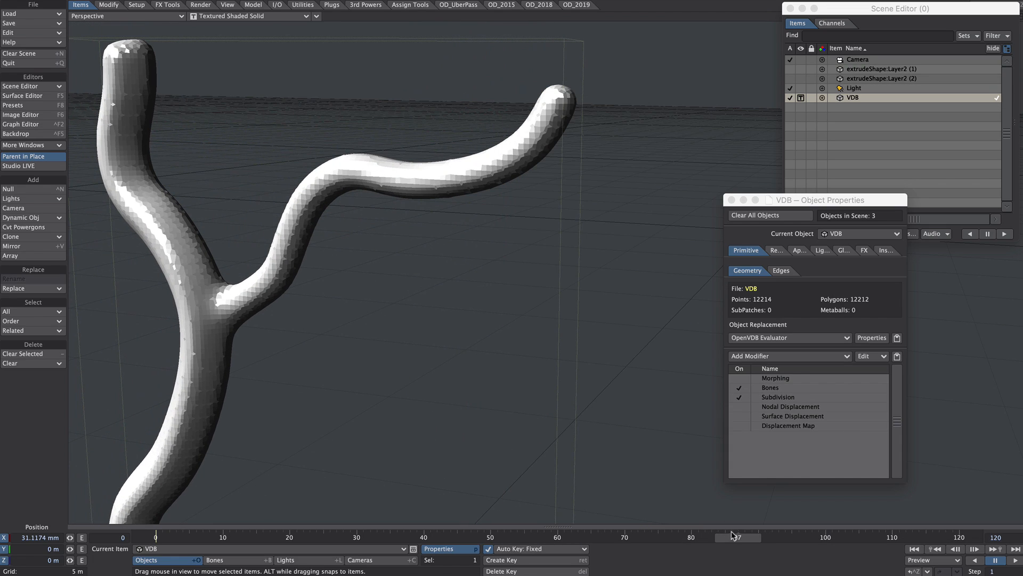
left_click_drag(734, 534, 363, 535)
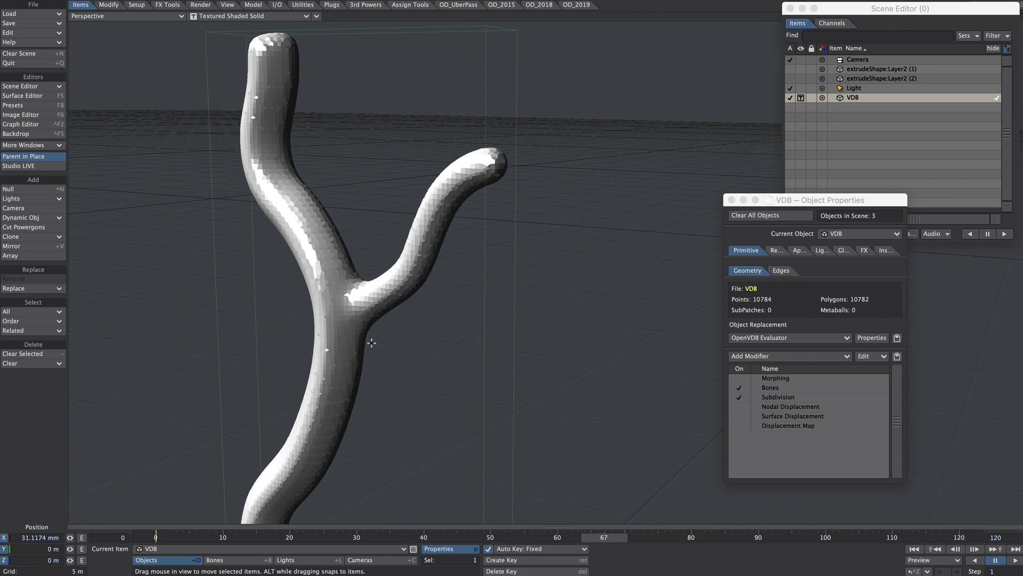
Select extrudeShape:Layer2 (2) and move it along Z to about 710 mm to adjust where the branch meets the trunk.
left_click(202, 544)
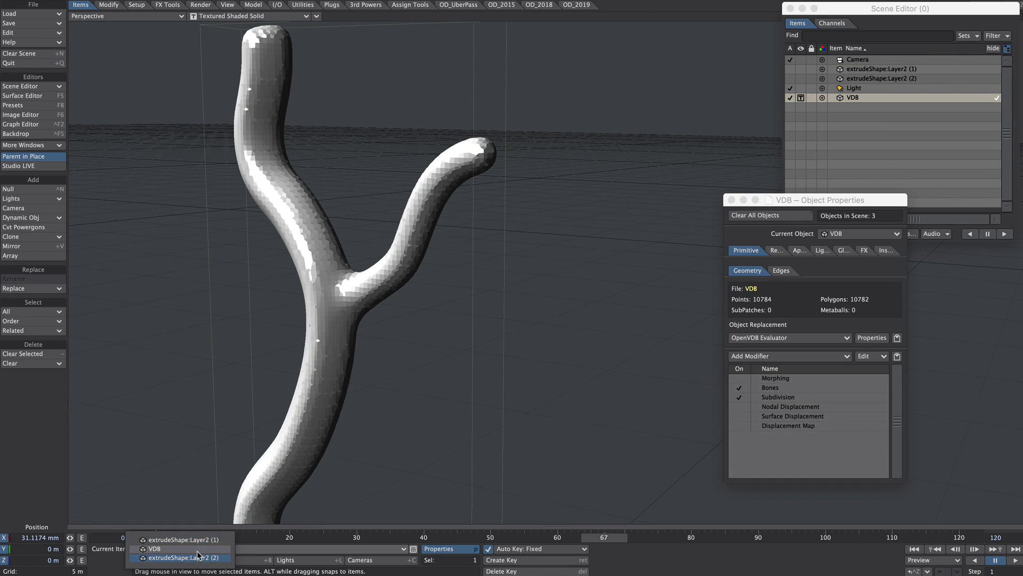
left_click(367, 328)
left_click(188, 548)
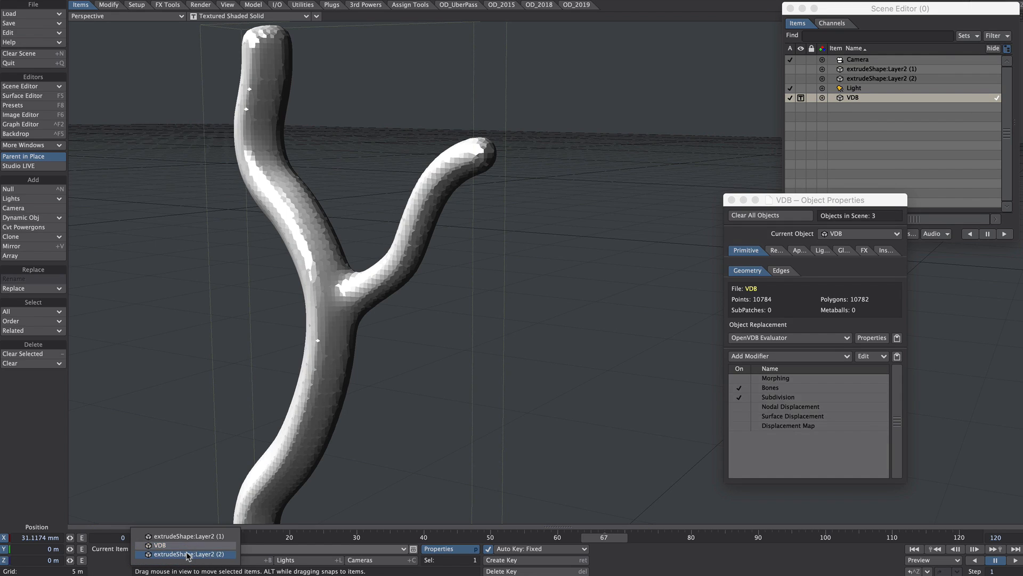
left_click(187, 555)
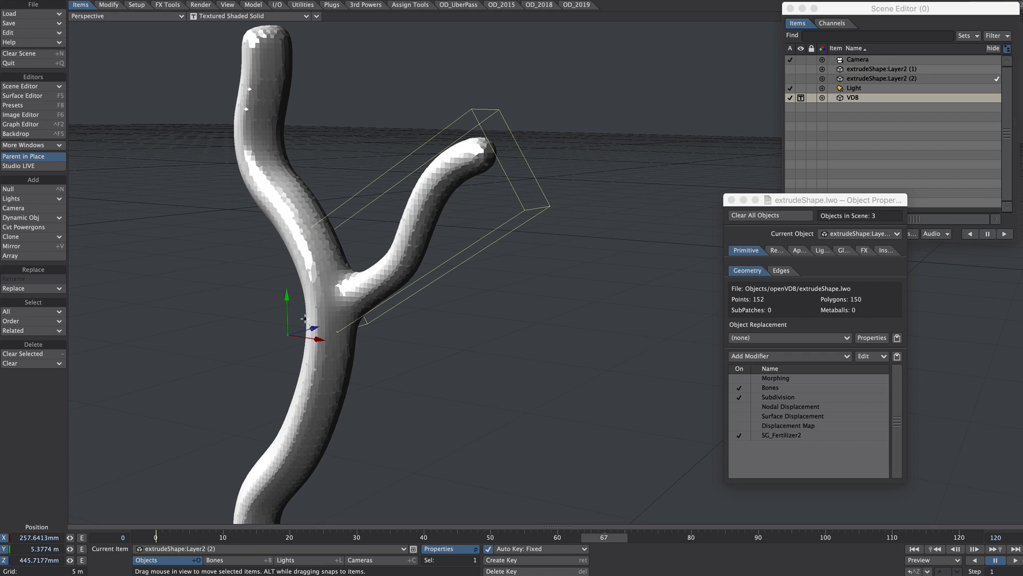
left_click_drag(312, 314, 318, 324)
left_click_drag(408, 315, 341, 346, "alt")
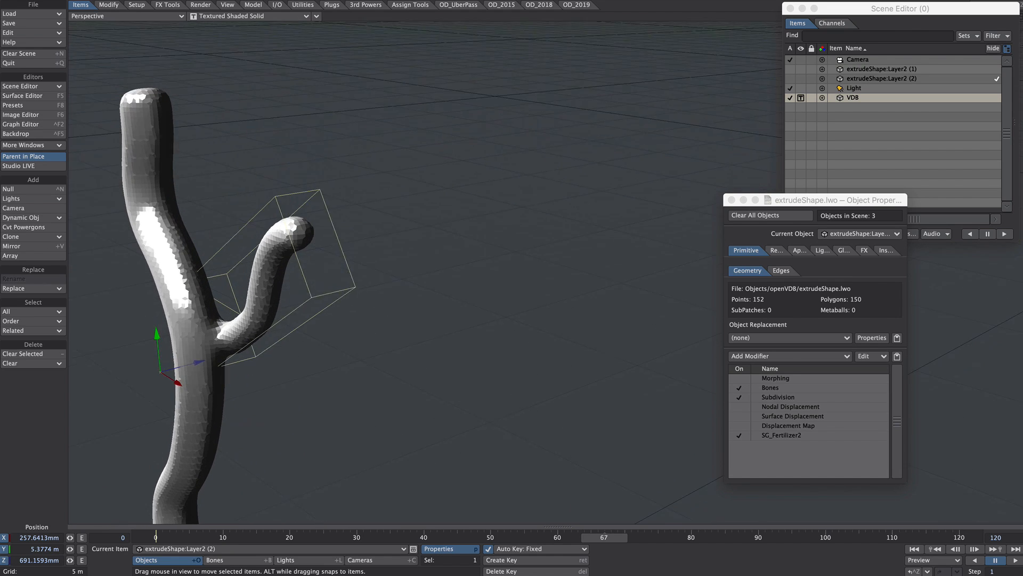
mouse_move(208, 361)
left_mouse_down()
mouse_move(228, 357)
mouse_move(212, 361)
left_mouse_up()
Rotate the side branch, extrudeShape:Layer2 (2), to a heading of about -16.6°.
key("Tab")
left_click_drag(533, 331, 330, 364, "alt")
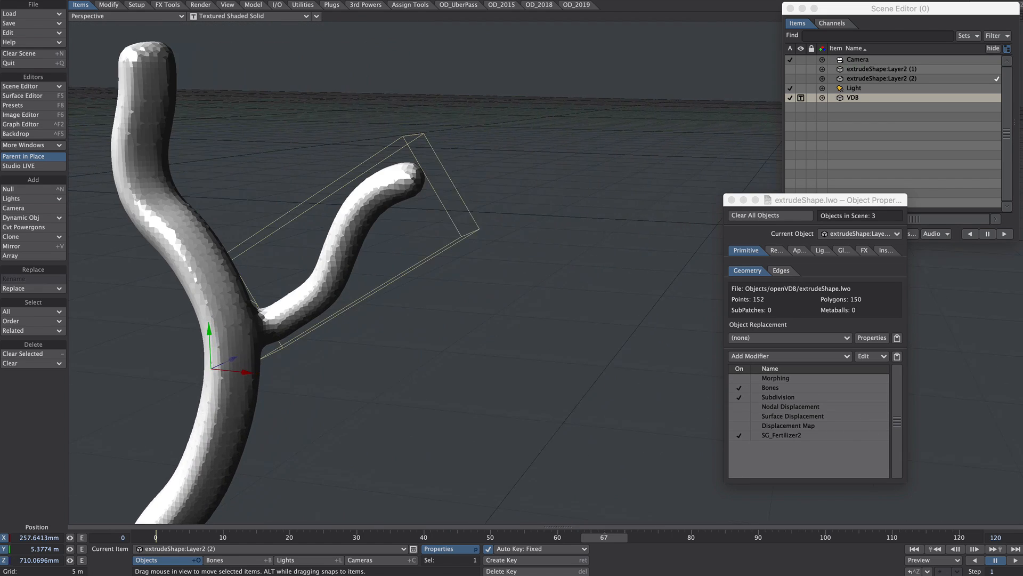
left_click_drag(287, 295, 287, 292, "alt")
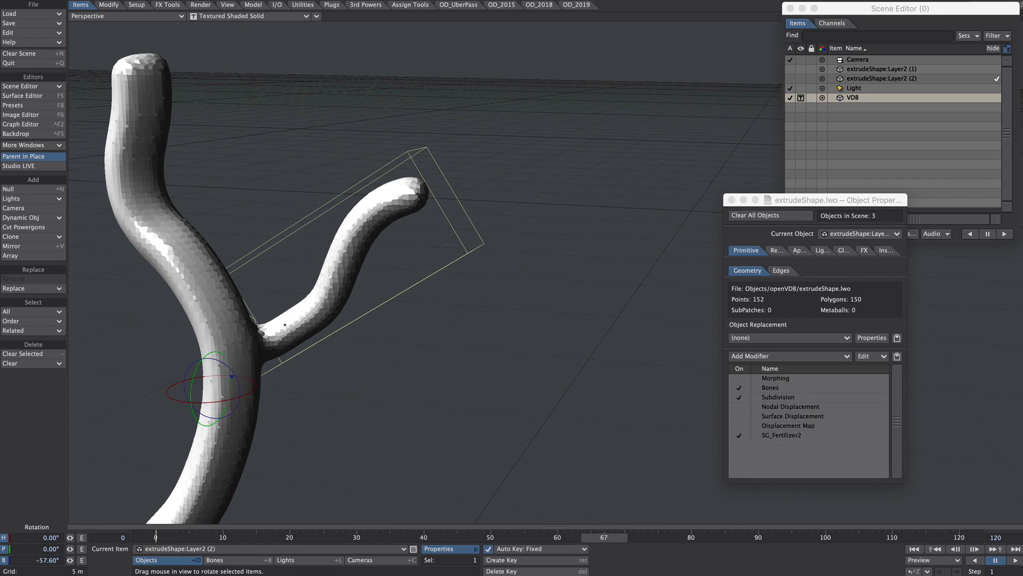
left_click_drag(233, 377, 214, 376)
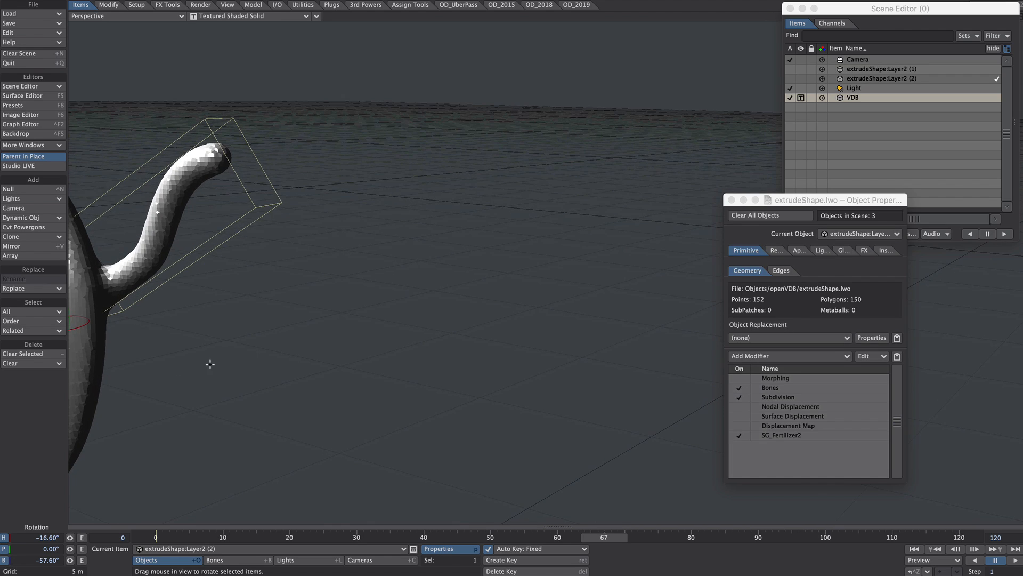
Fine-tune the side branch's tilt to a bank of about -58.1° while checking its junction with the trunk.
left_click_drag(248, 336, 316, 337, "alt+shift")
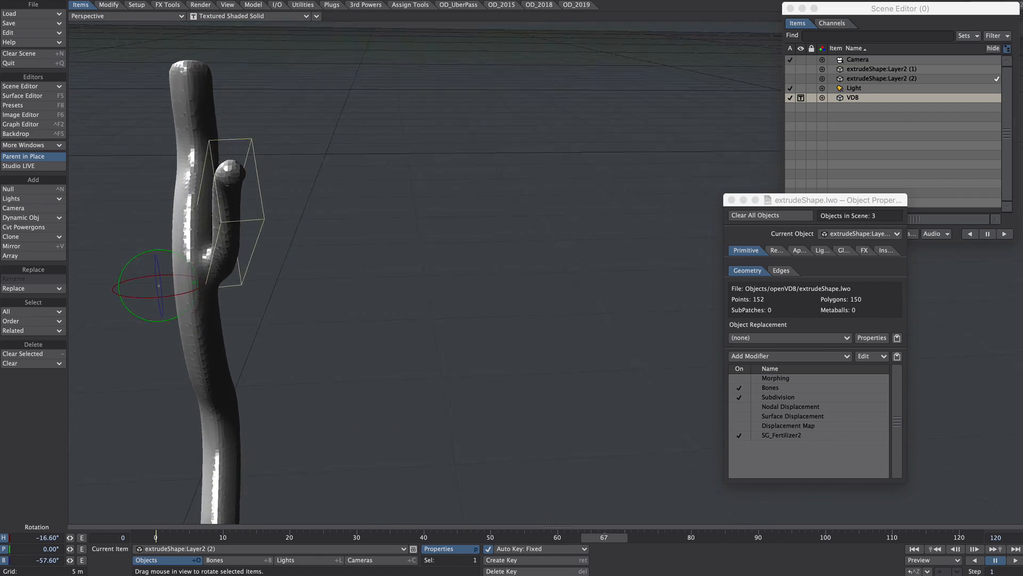
left_click_drag(190, 229, 203, 282, "alt")
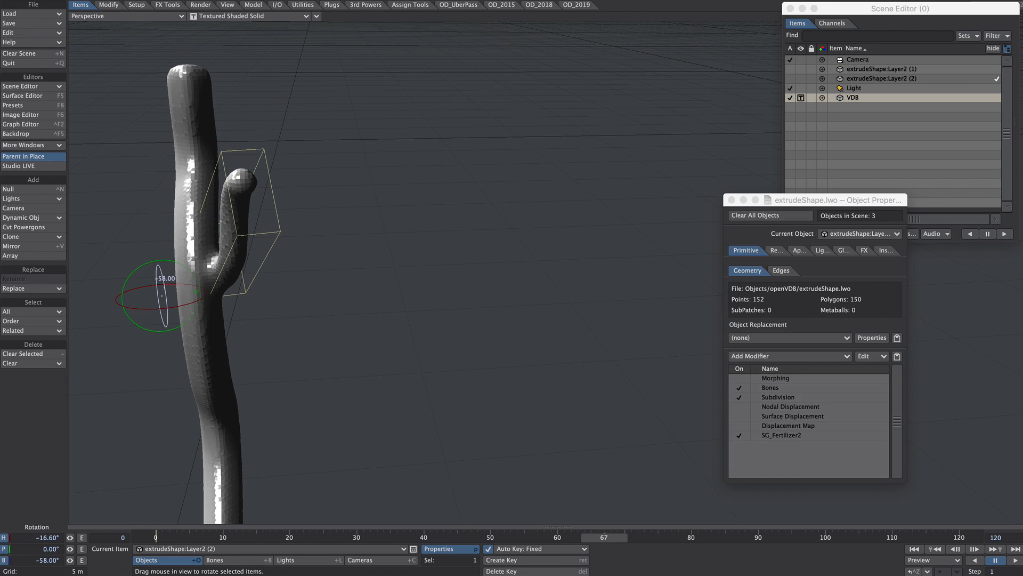
key("Tab")
left_click_drag(388, 317, 304, 462)
key("Tab")
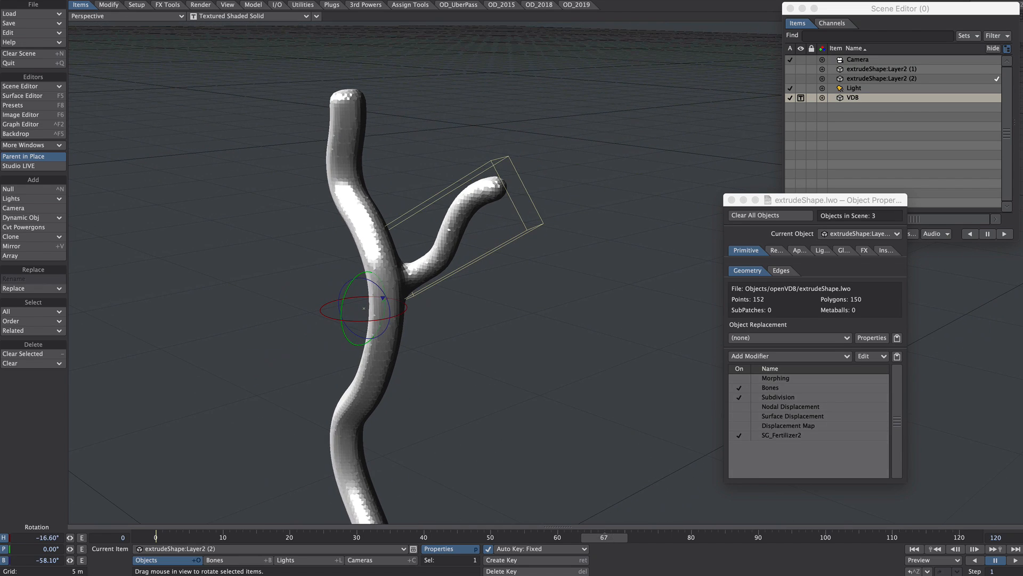